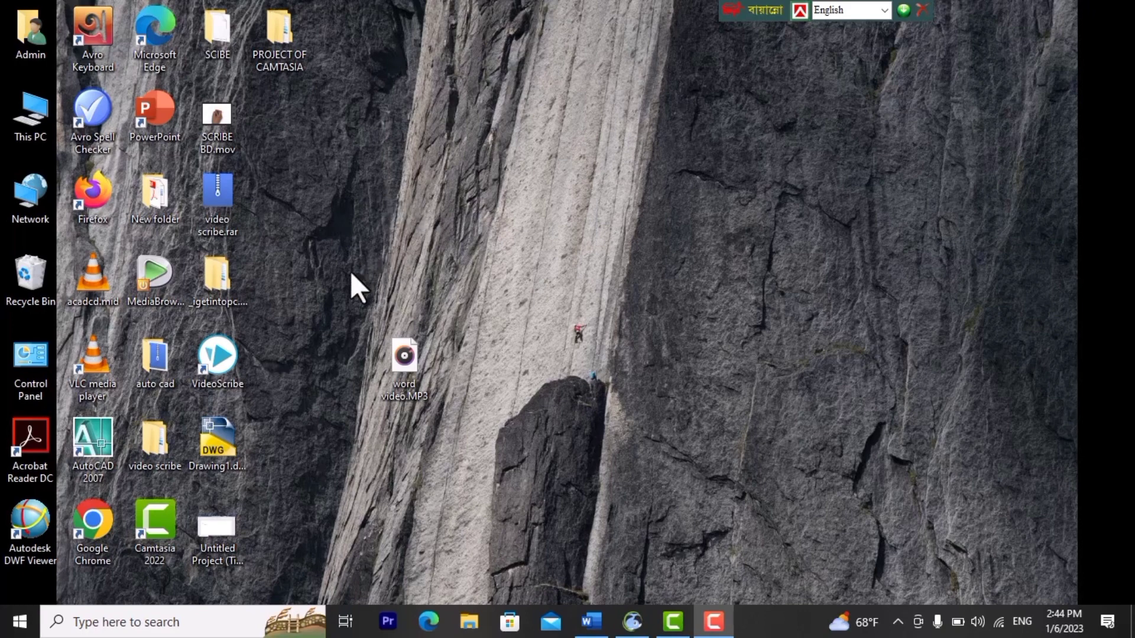
# - Open Google Chrome and search Google for "download rapid typing"
pyautogui.doubleClick(98, 531)
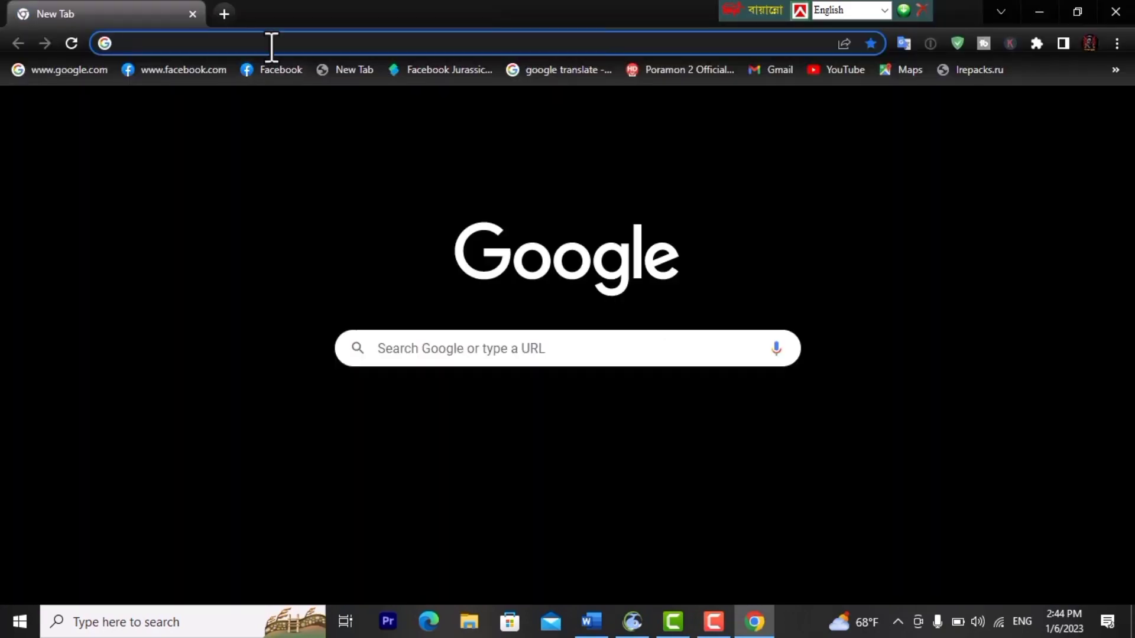
pyautogui.click(271, 45)
pyautogui.write('download rapid typing')
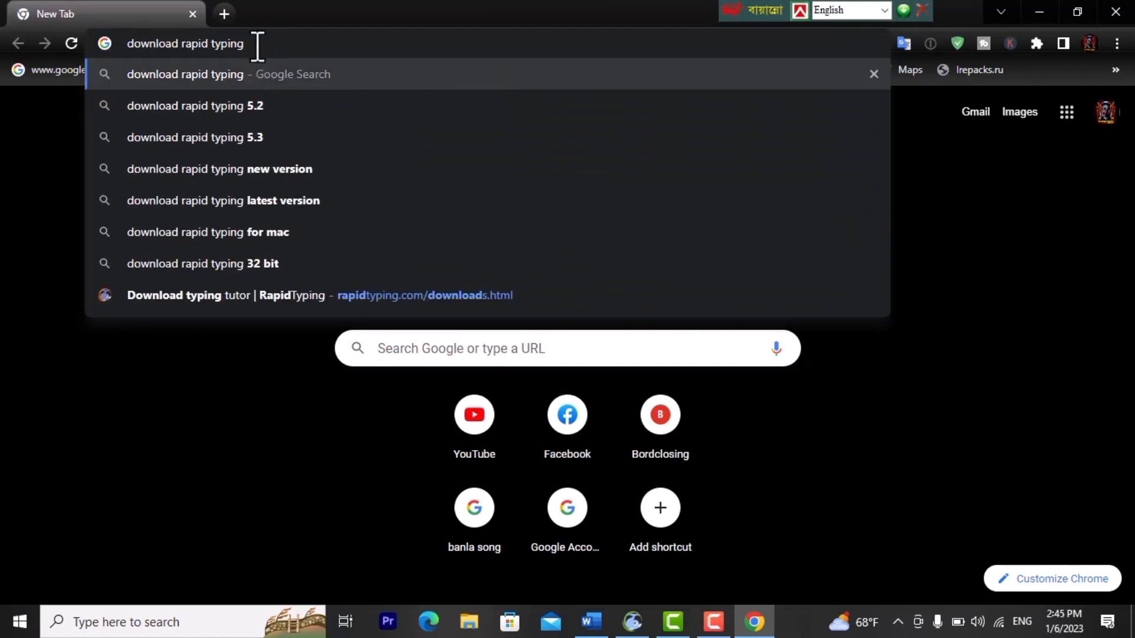
pyautogui.press('Return')
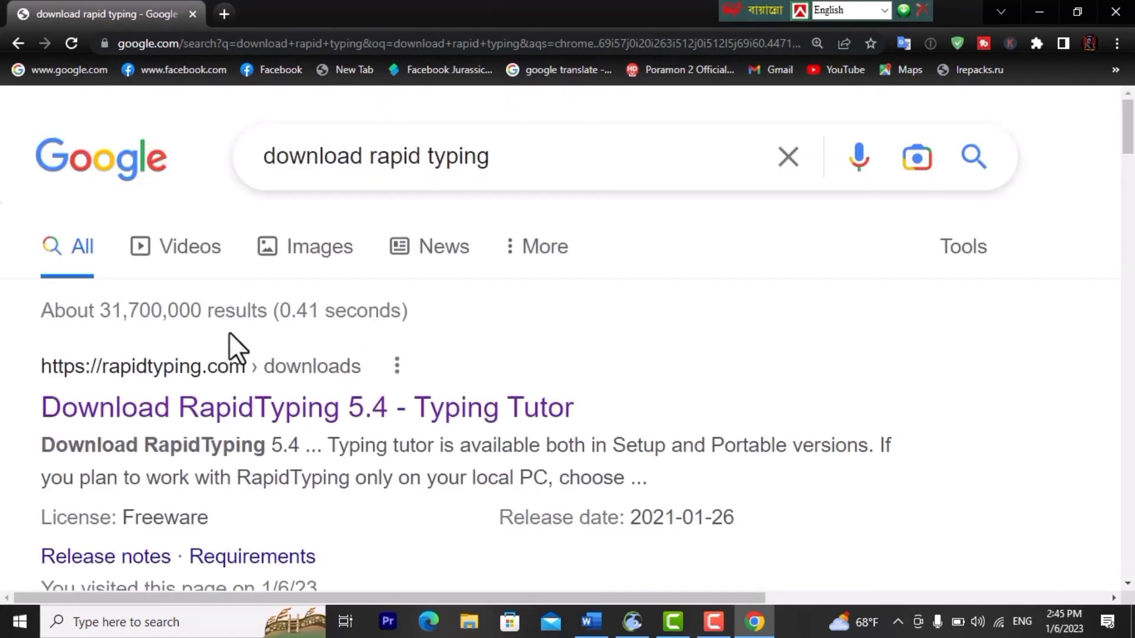
# - Open the Download RapidTyping 5.4 page on rapidtyping.com and download the x64 setup for Windows
pyautogui.click(52, 415)
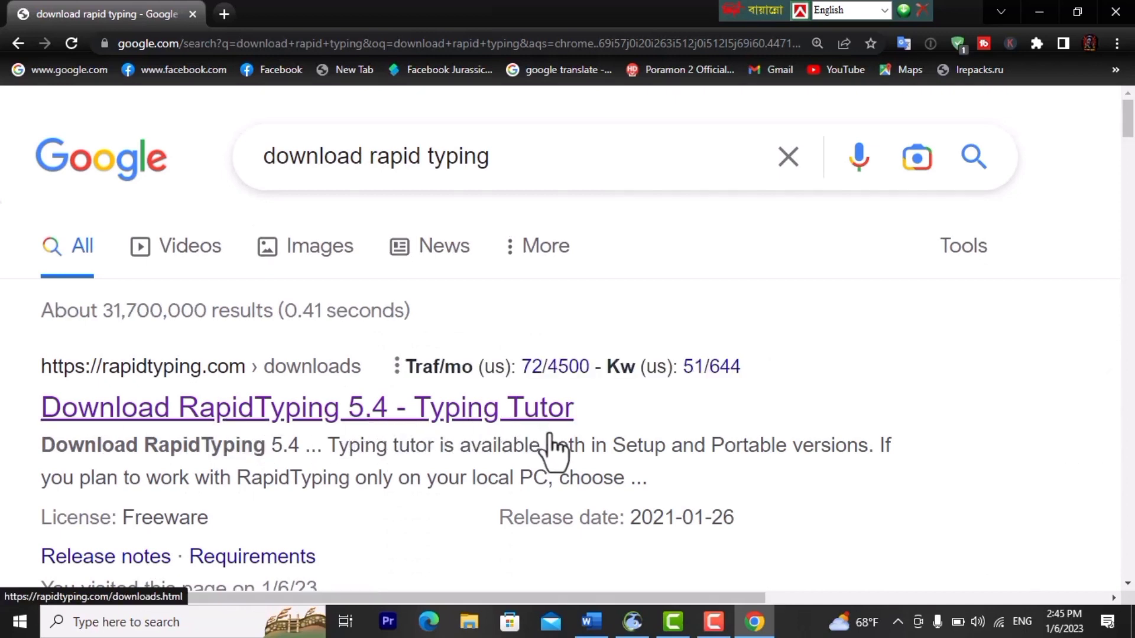
pyautogui.click(240, 417)
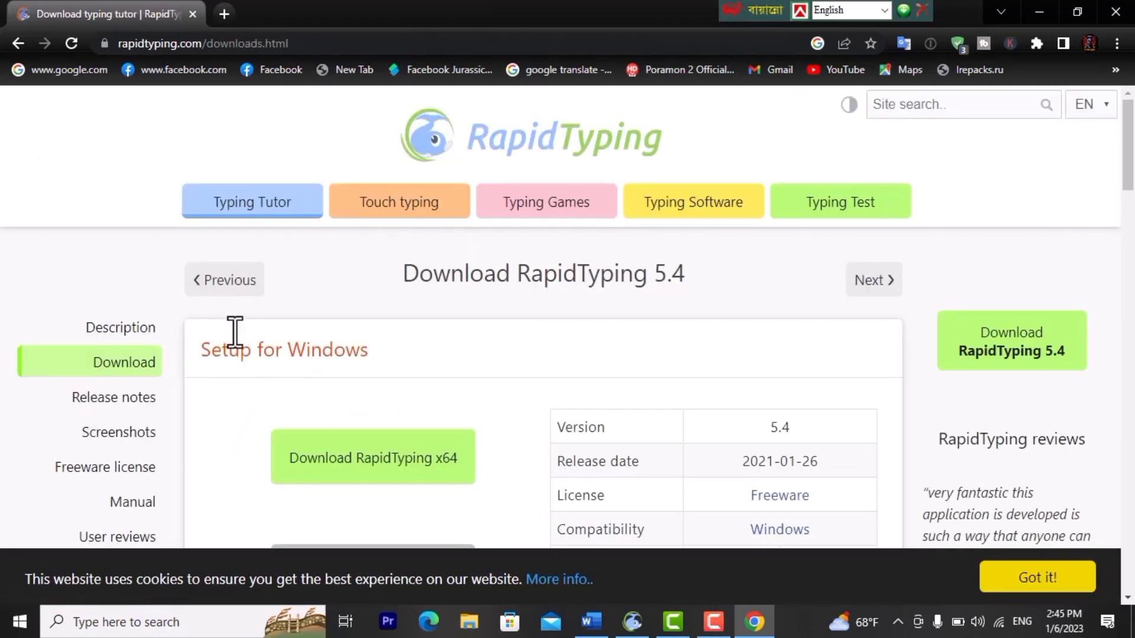
pyautogui.scroll(-3, 239, 340)
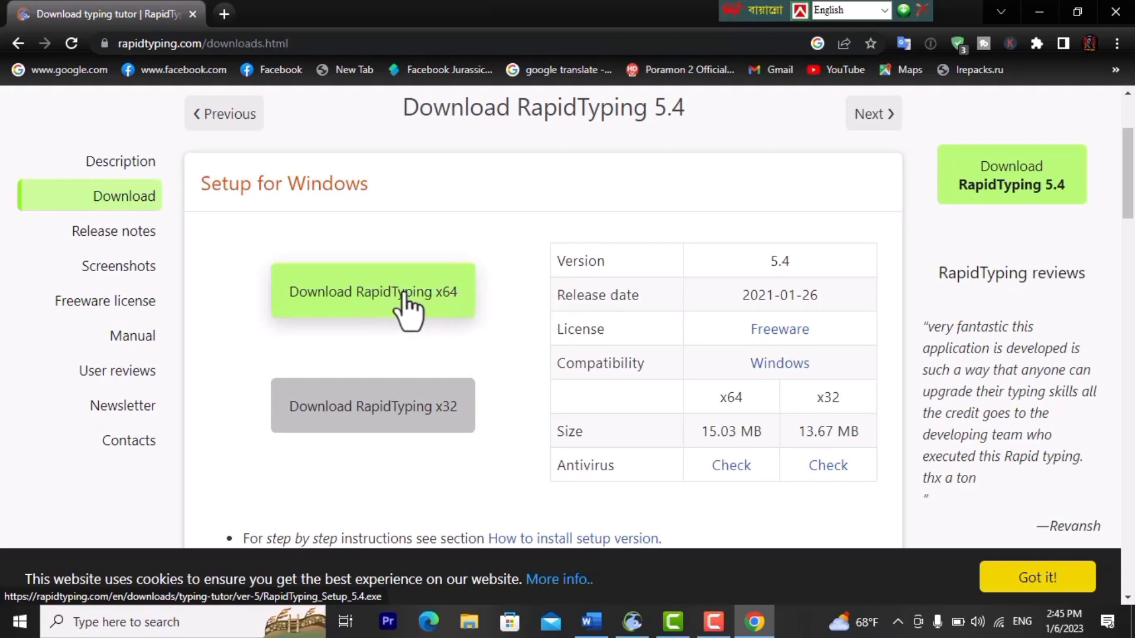
pyautogui.click(353, 288)
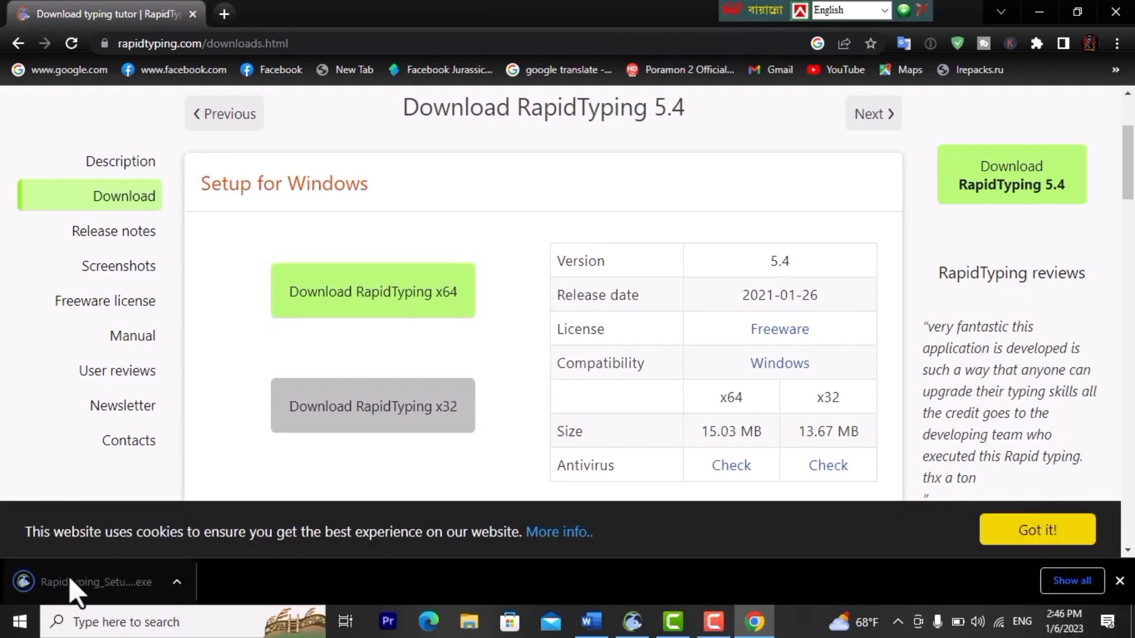
# - Copy the downloaded RapidTyping_Setup_5.4 (1).exe from its download folder to the desktop
pyautogui.click(178, 577)
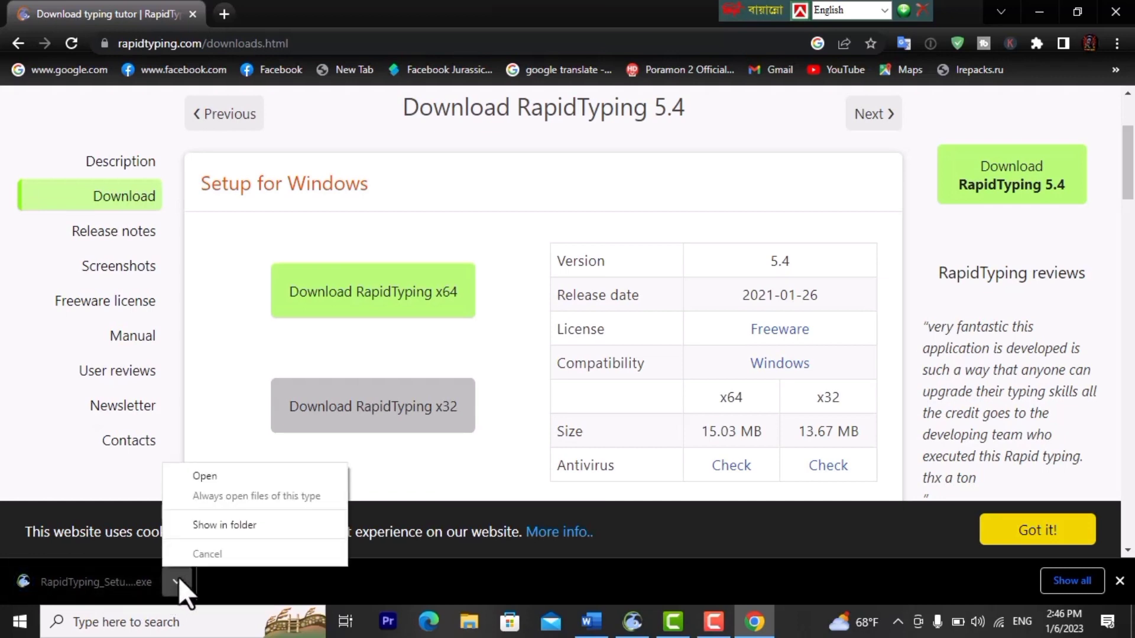
pyautogui.click(226, 526)
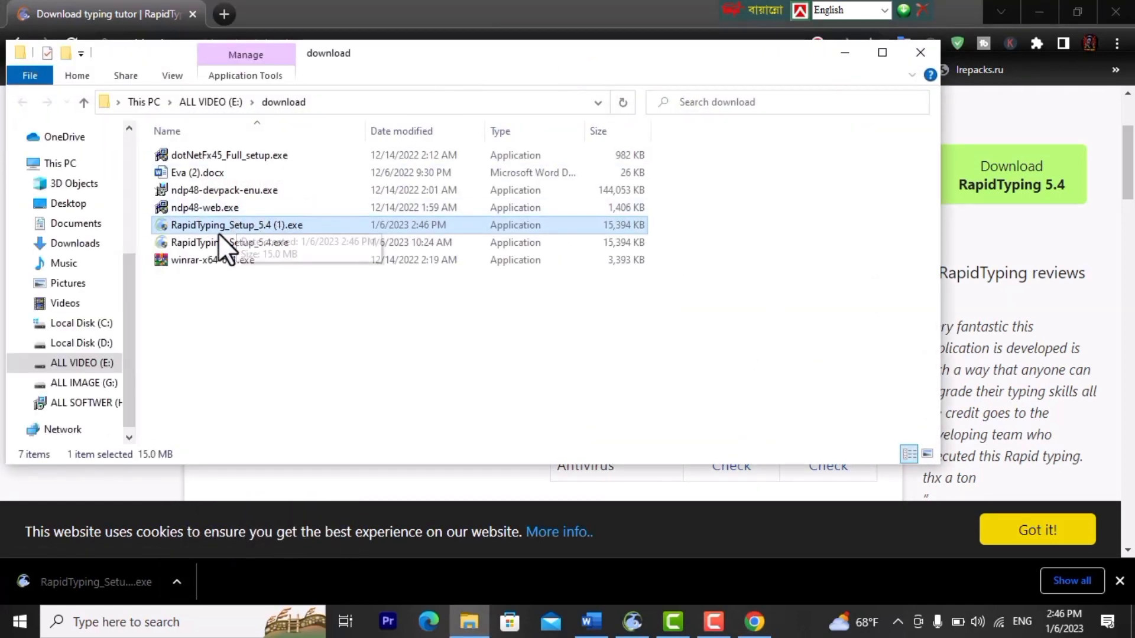
pyautogui.rightClick(219, 223)
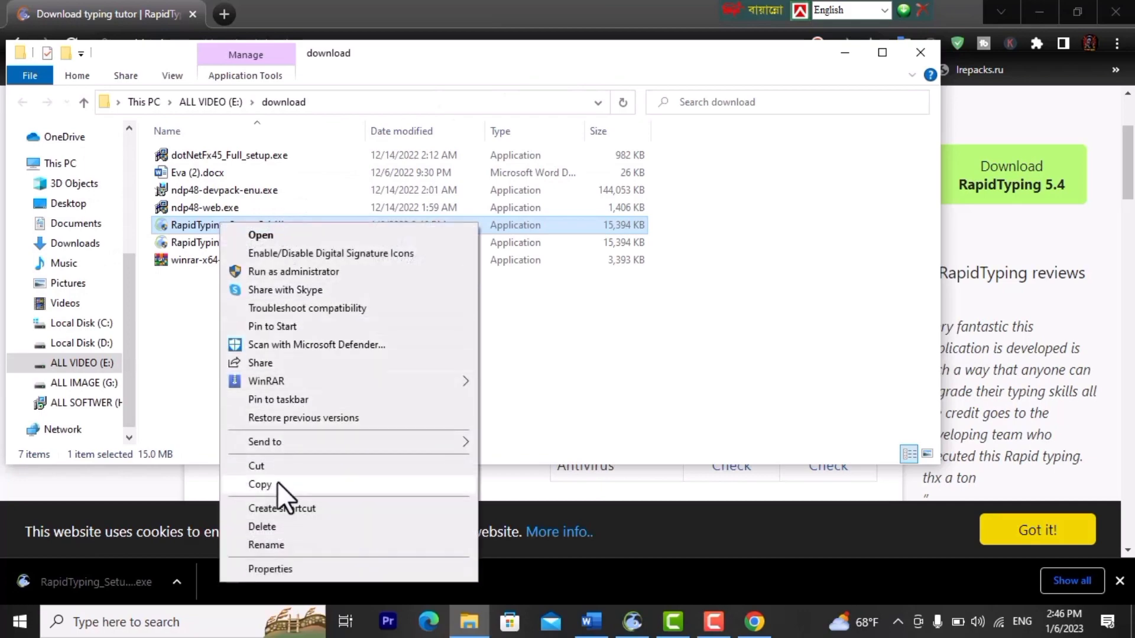
pyautogui.click(275, 481)
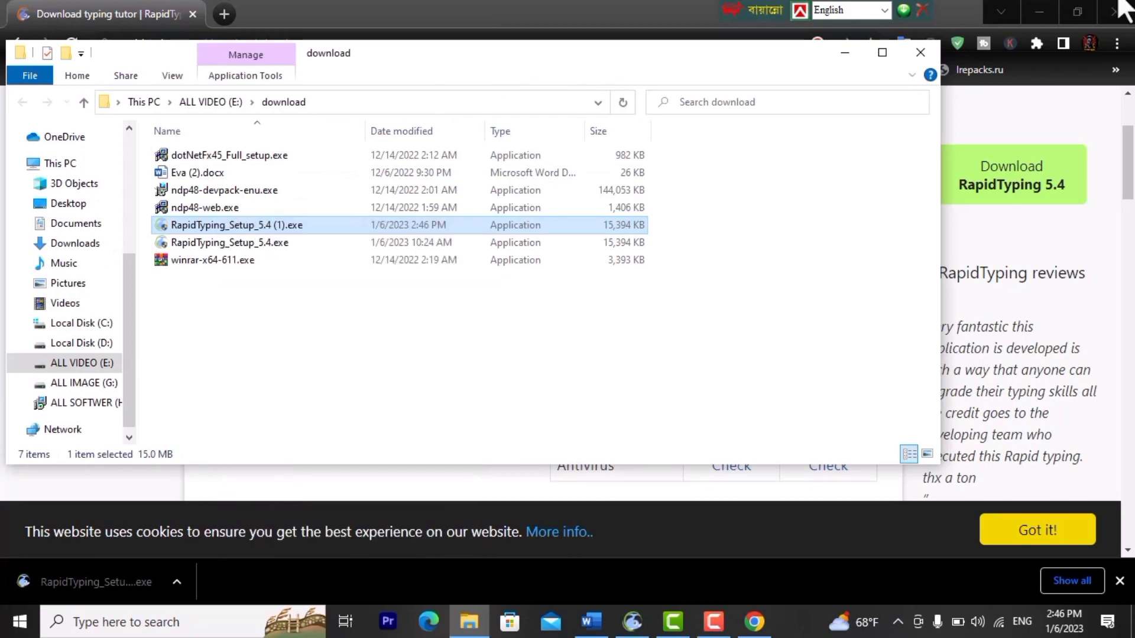
pyautogui.click(1043, 16)
pyautogui.click(920, 52)
pyautogui.rightClick(562, 168)
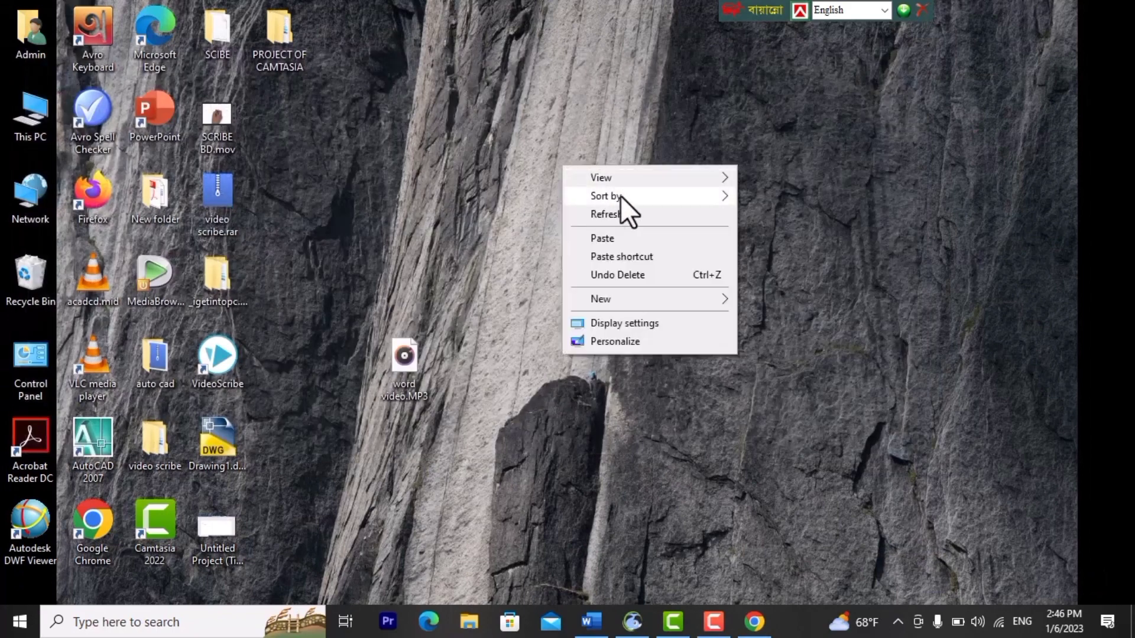
pyautogui.click(632, 237)
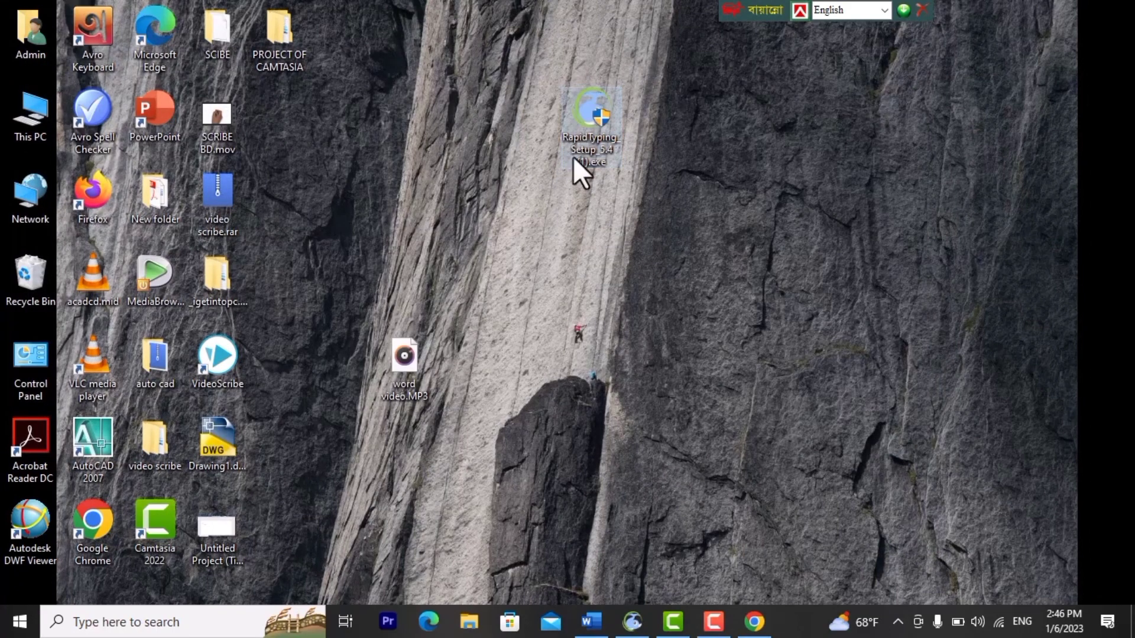
# - Install RapidTyping 5.4 (x64) from the desktop setup file as a personal installation in C:\Program Files\RapidTyping 5, with Desktop and Quick Launch icons
pyautogui.doubleClick(589, 135)
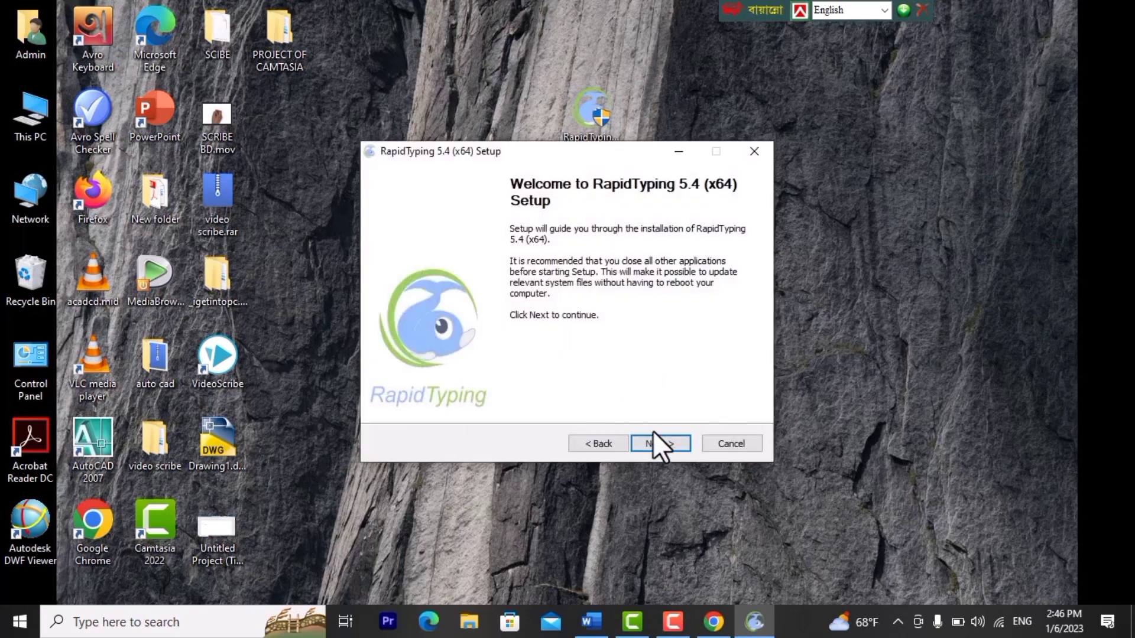
pyautogui.click(664, 447)
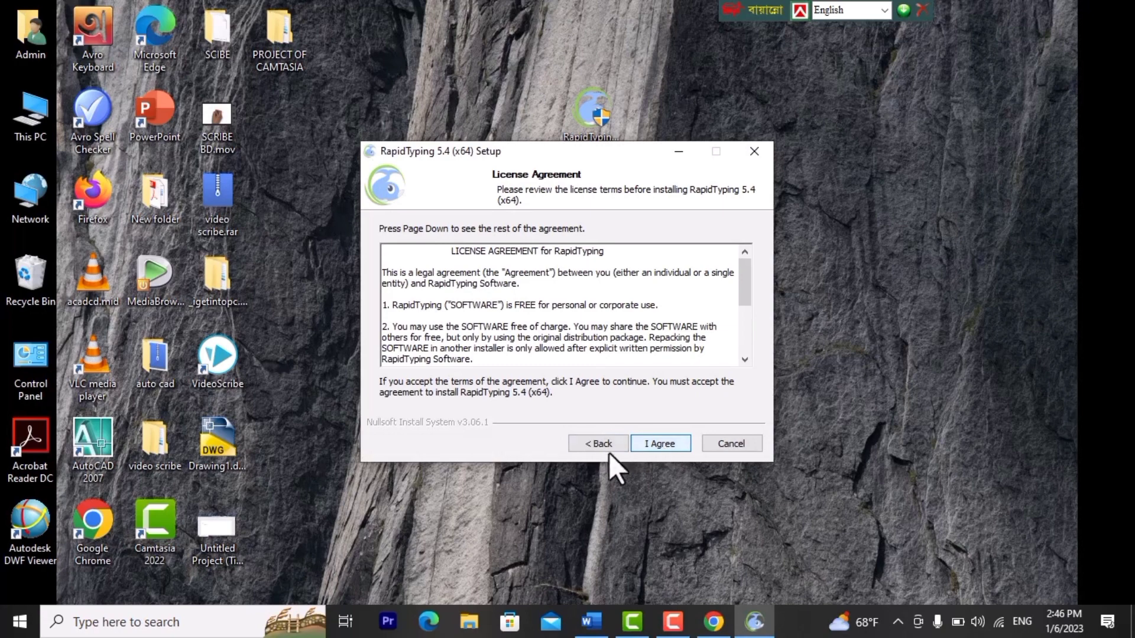
pyautogui.click(651, 446)
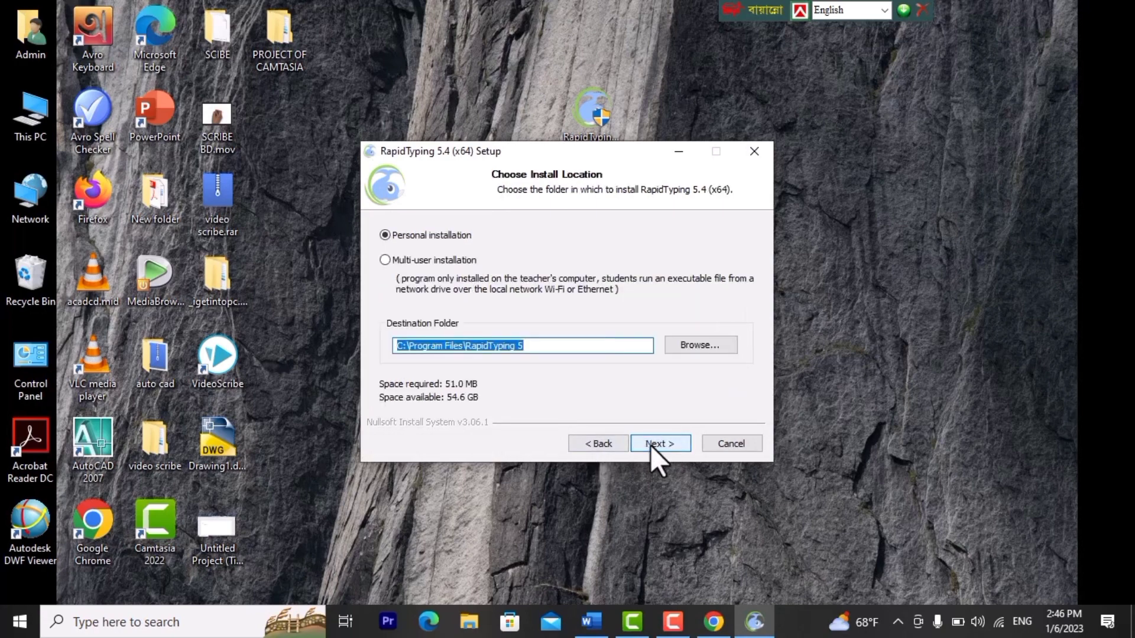
pyautogui.click(661, 442)
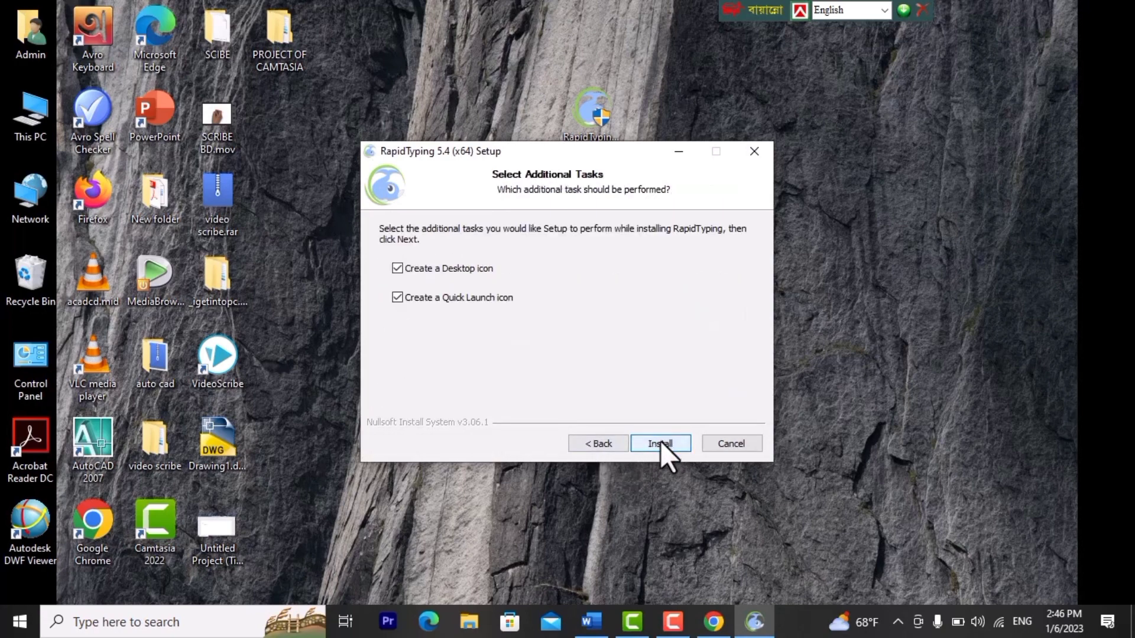
pyautogui.click(652, 444)
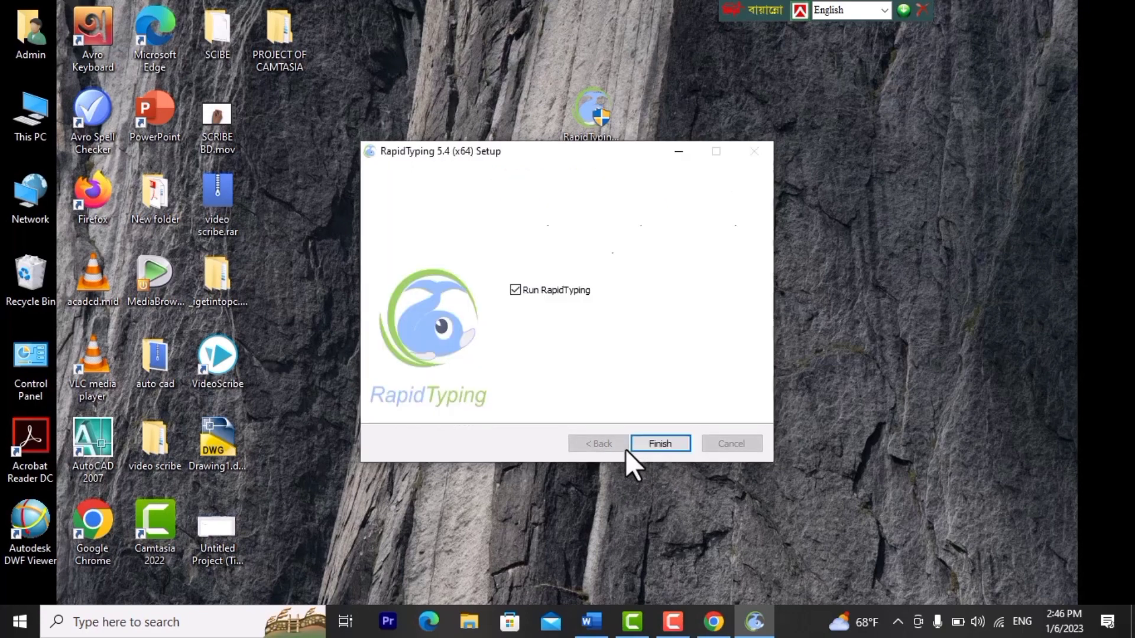
pyautogui.click(661, 443)
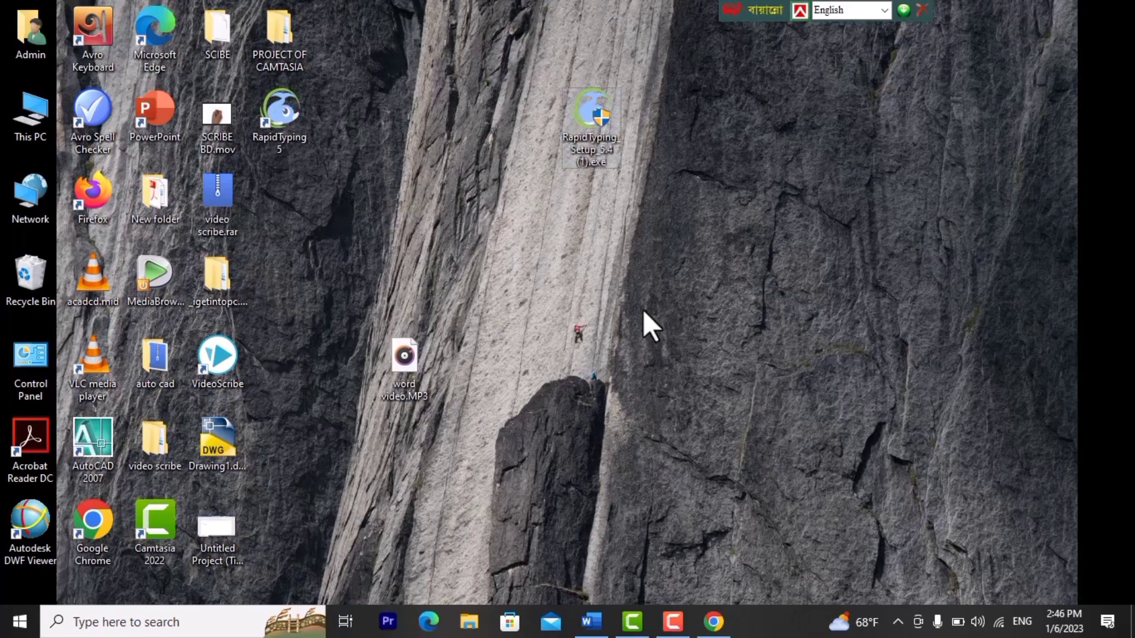
# - Launch RapidTyping 5 and complete Basics - Lesson 1 of EN 1. Introduction by typing its repeating f j d k sequence
pyautogui.doubleClick(295, 127)
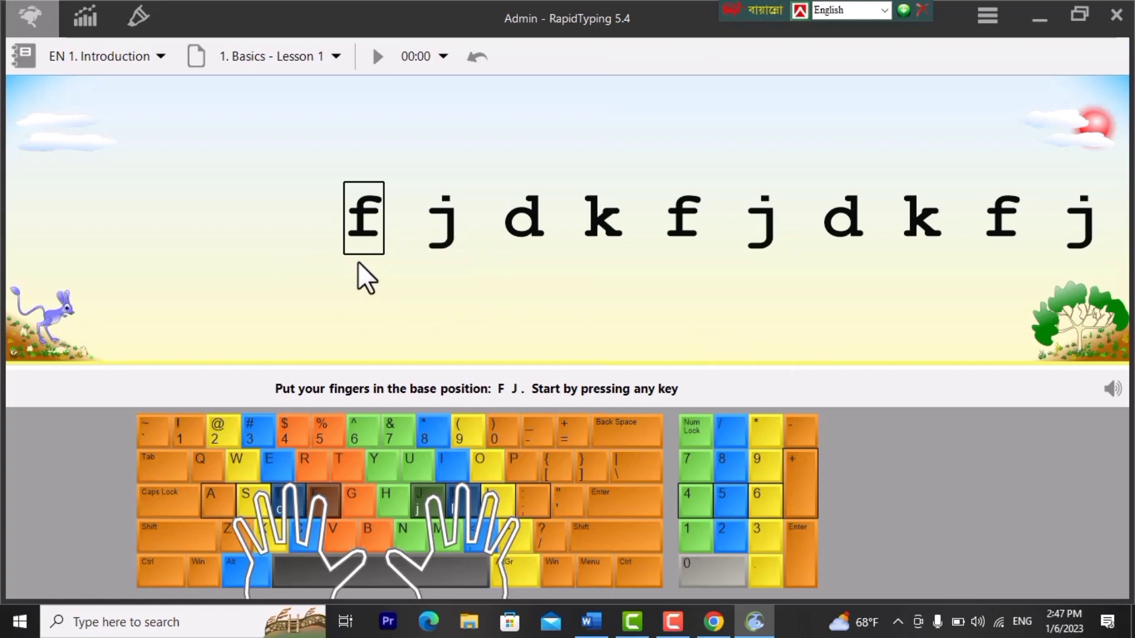
pyautogui.press('space')
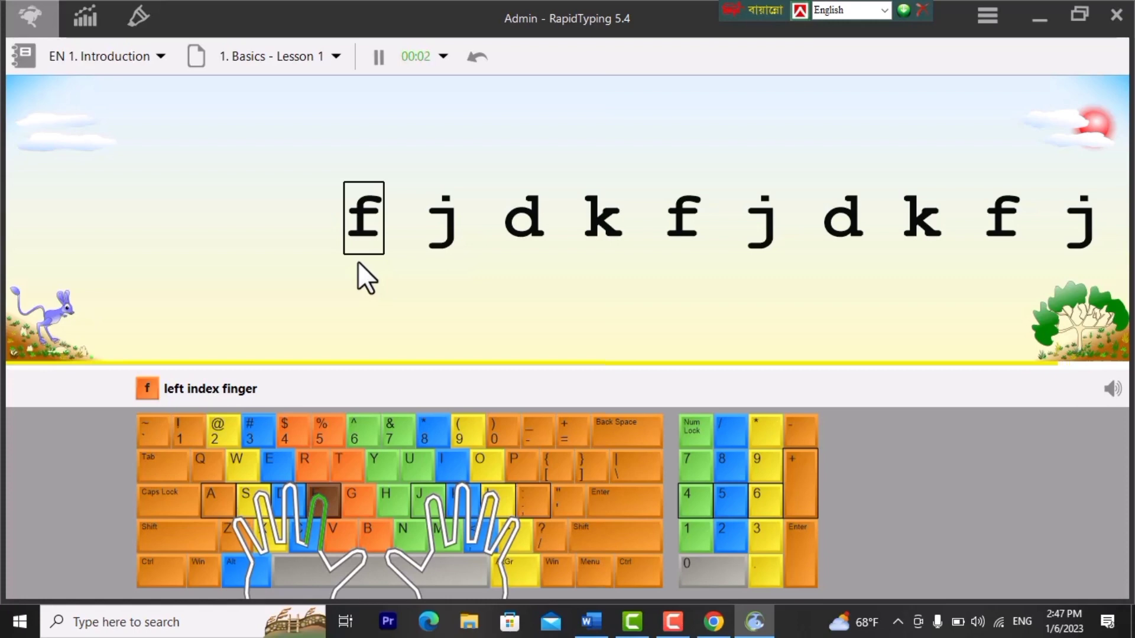
pyautogui.write('f j ')
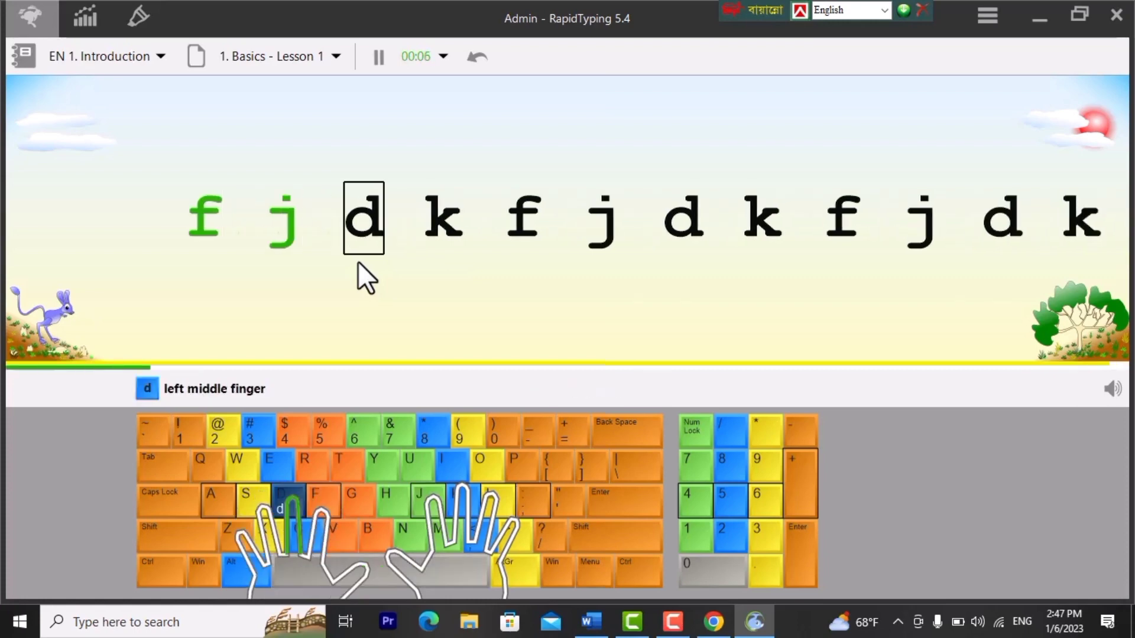
pyautogui.write('d k ')
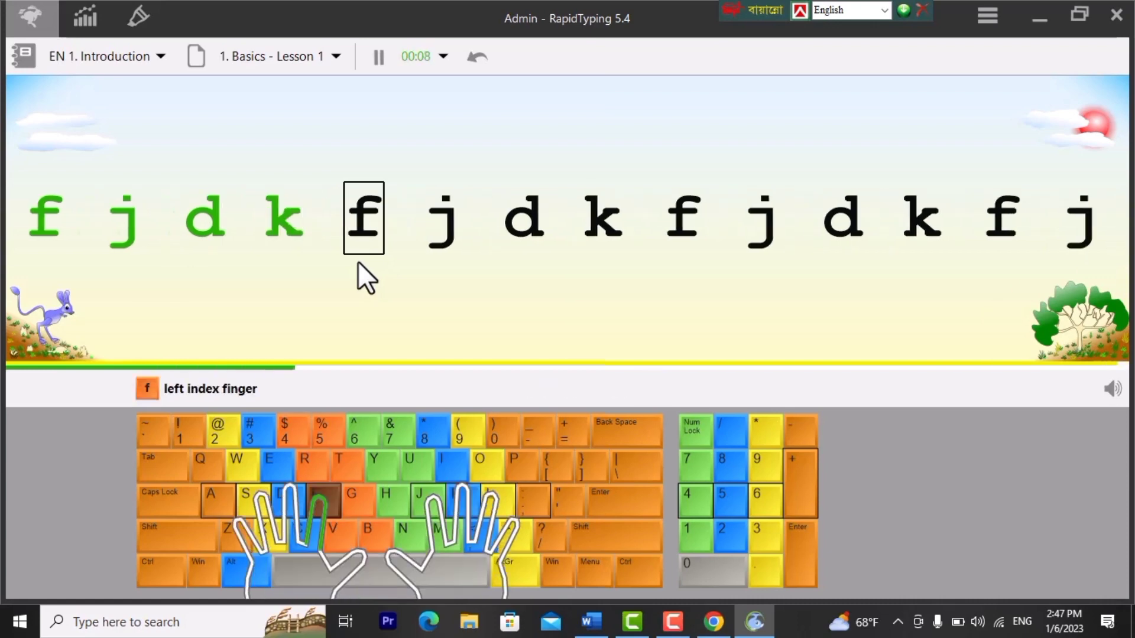
pyautogui.write('f j ')
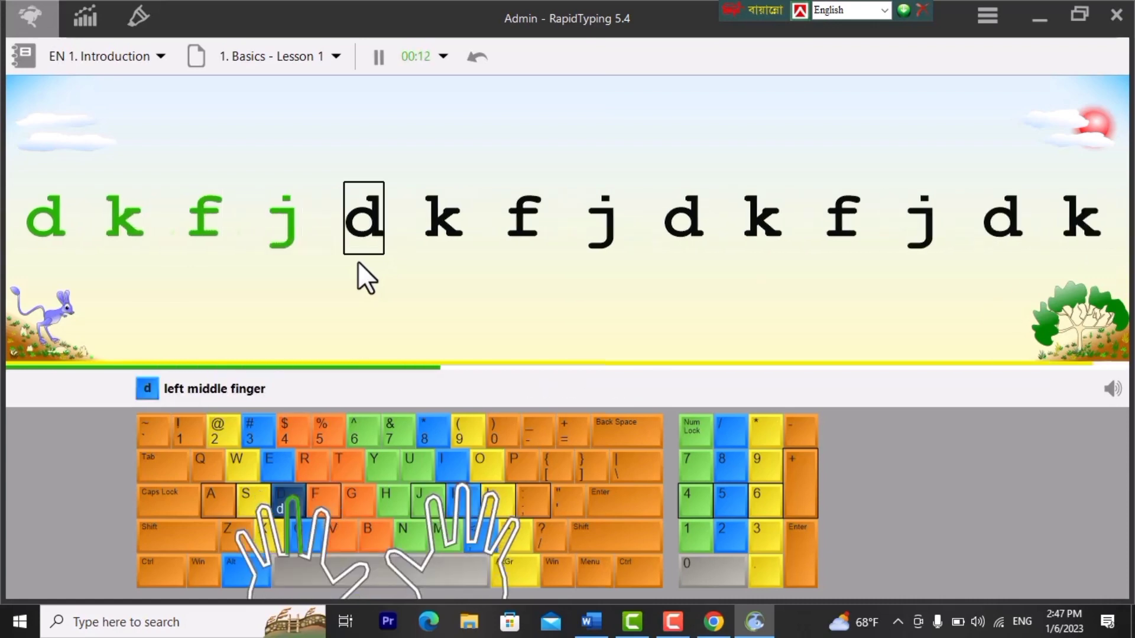
pyautogui.write('s')
pyautogui.write(' k f ')
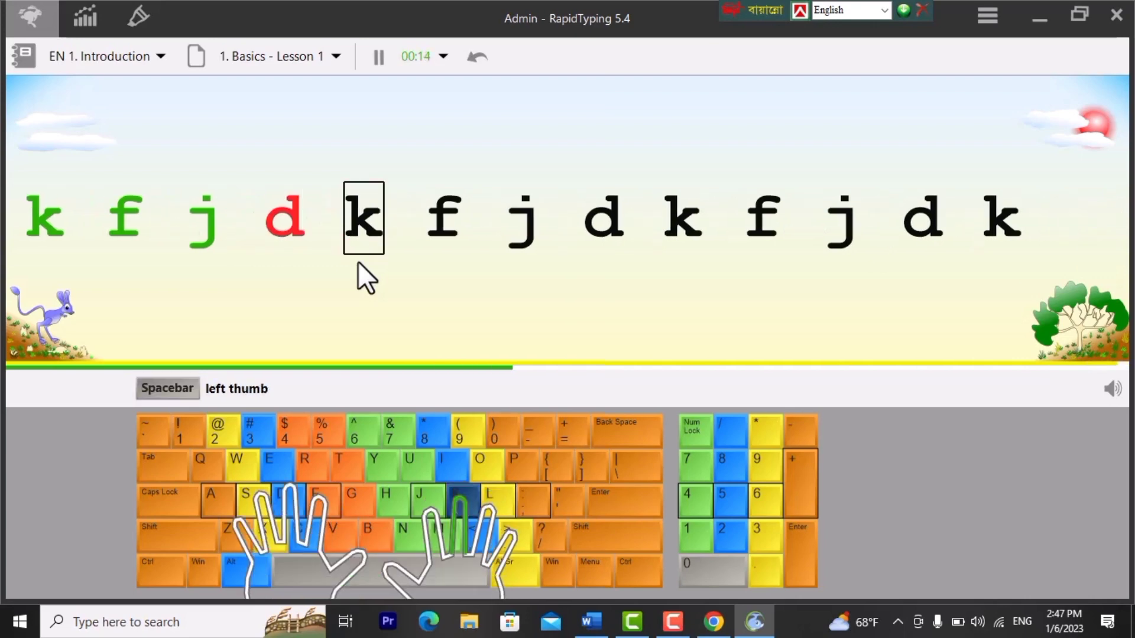
pyautogui.write('j d')
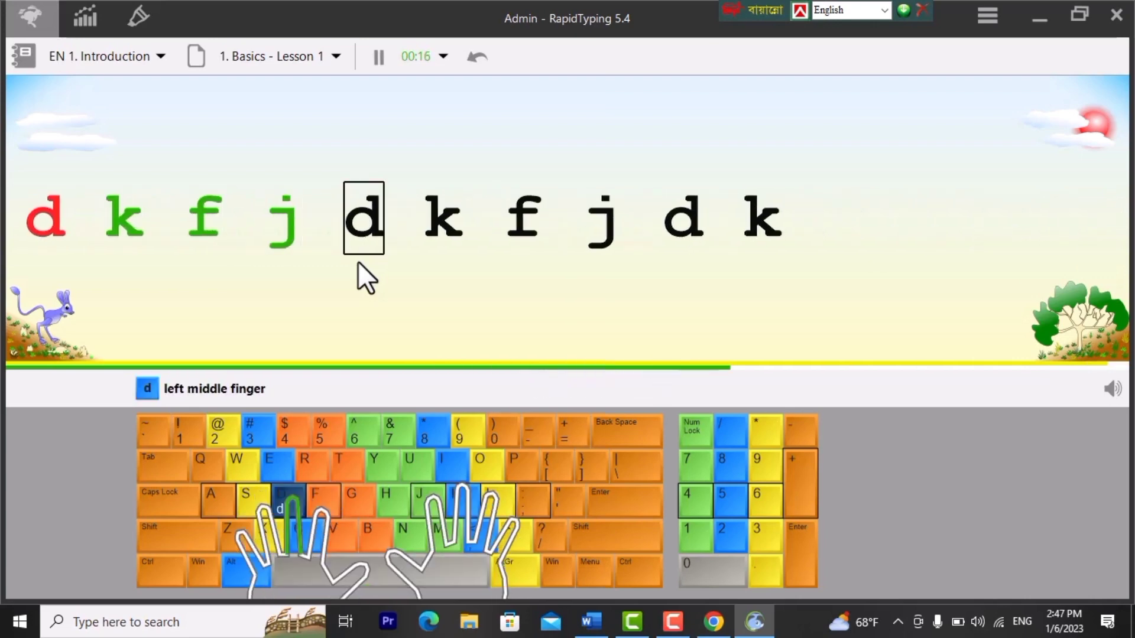
pyautogui.write(' k ')
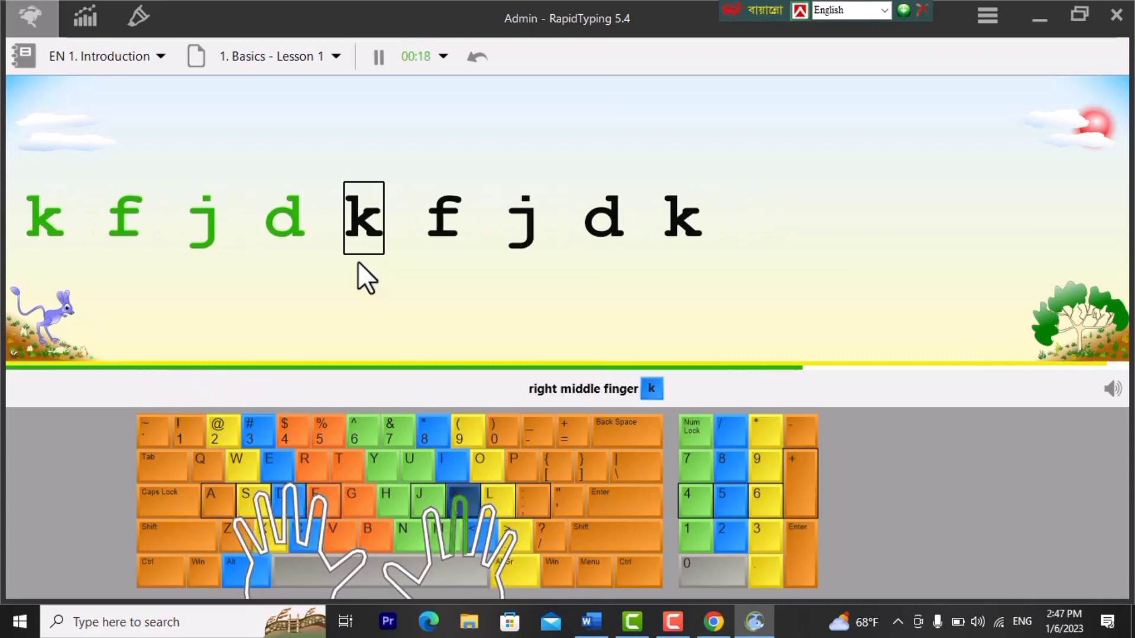
pyautogui.write('f ')
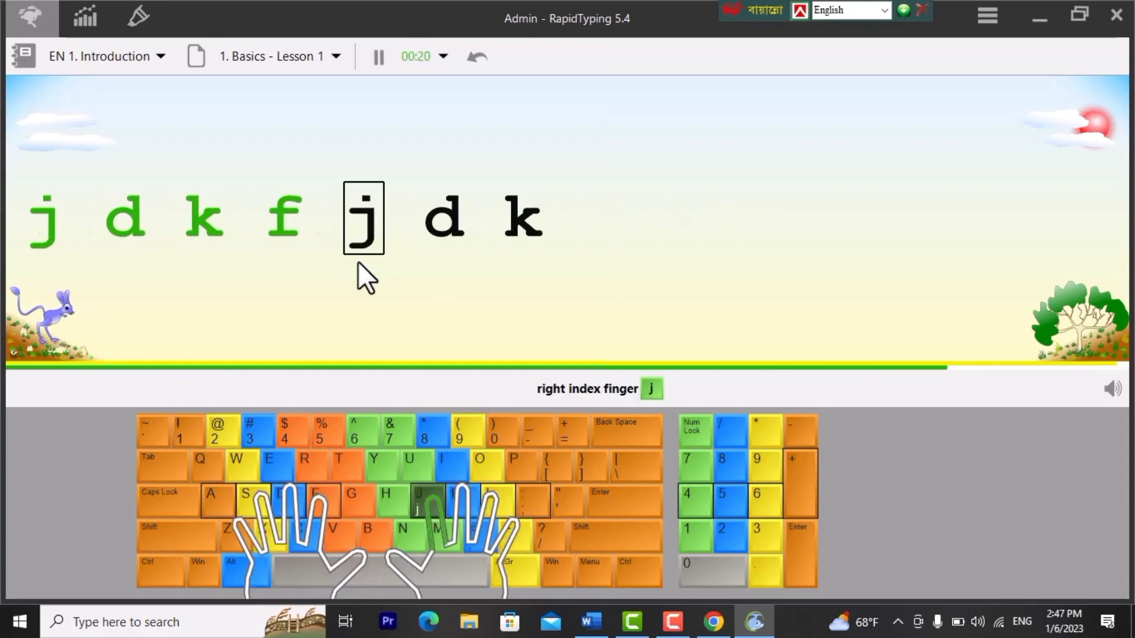
pyautogui.write('j d k')
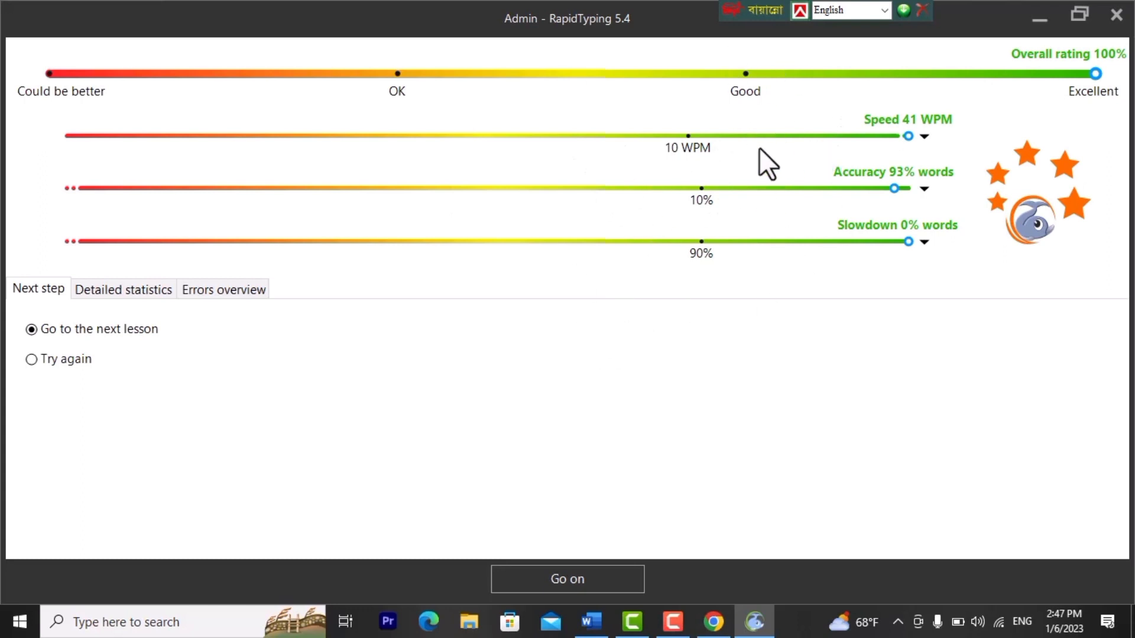
# - Retry Basics - Lesson 1 of EN 1. Introduction and complete its repeating f j d k sequence
pyautogui.moveTo(857, 135)
pyautogui.moveTo(742, 136)
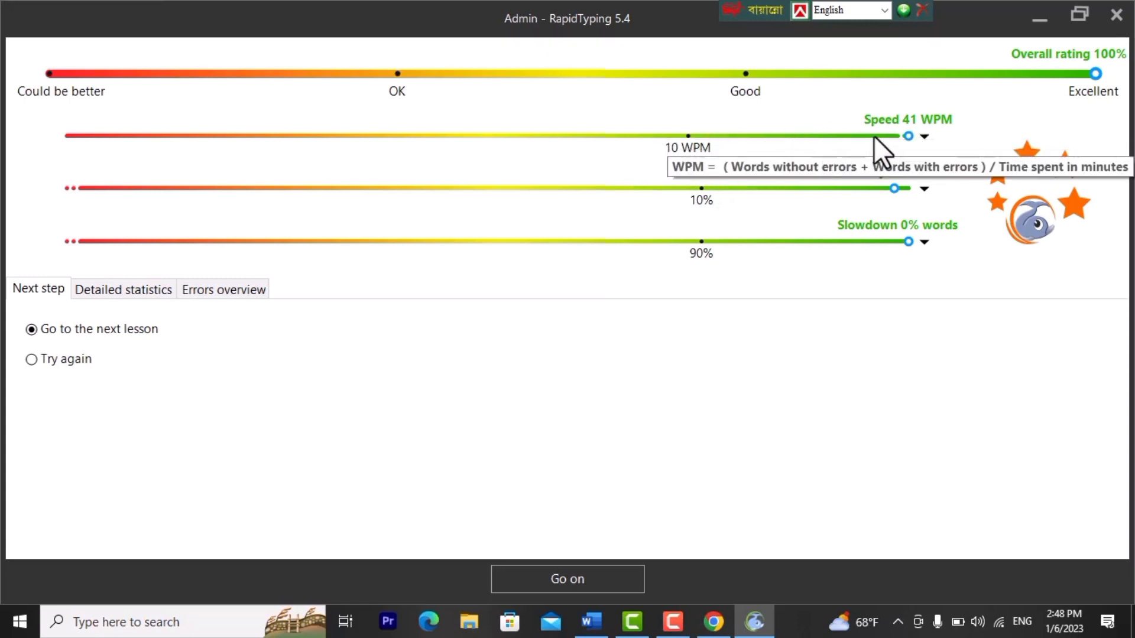
pyautogui.moveTo(825, 188)
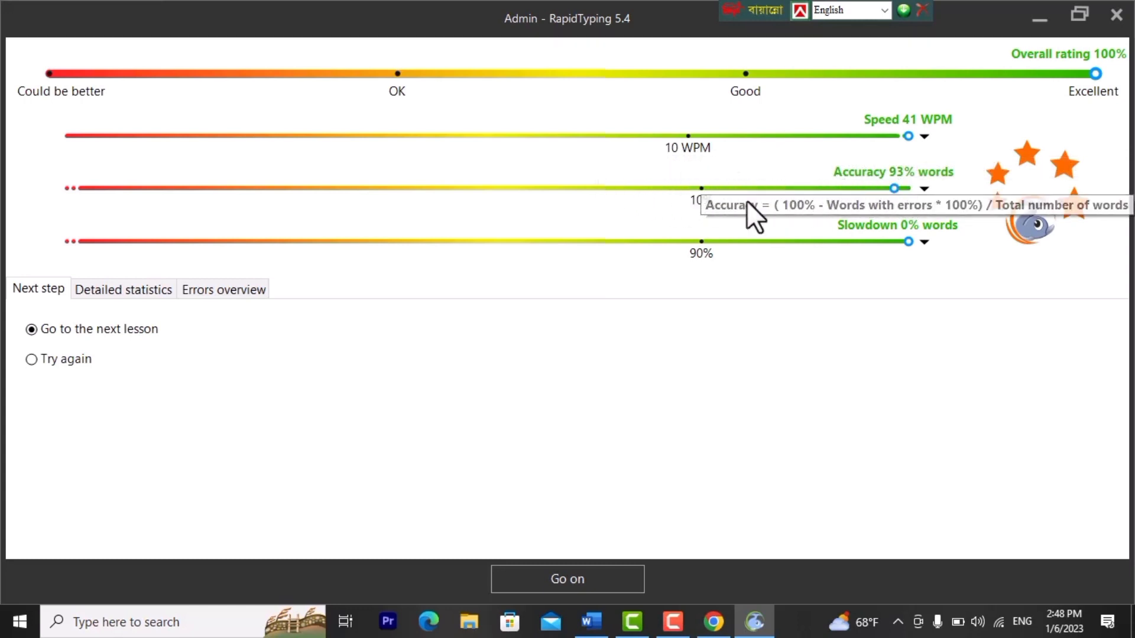
pyautogui.moveTo(925, 229)
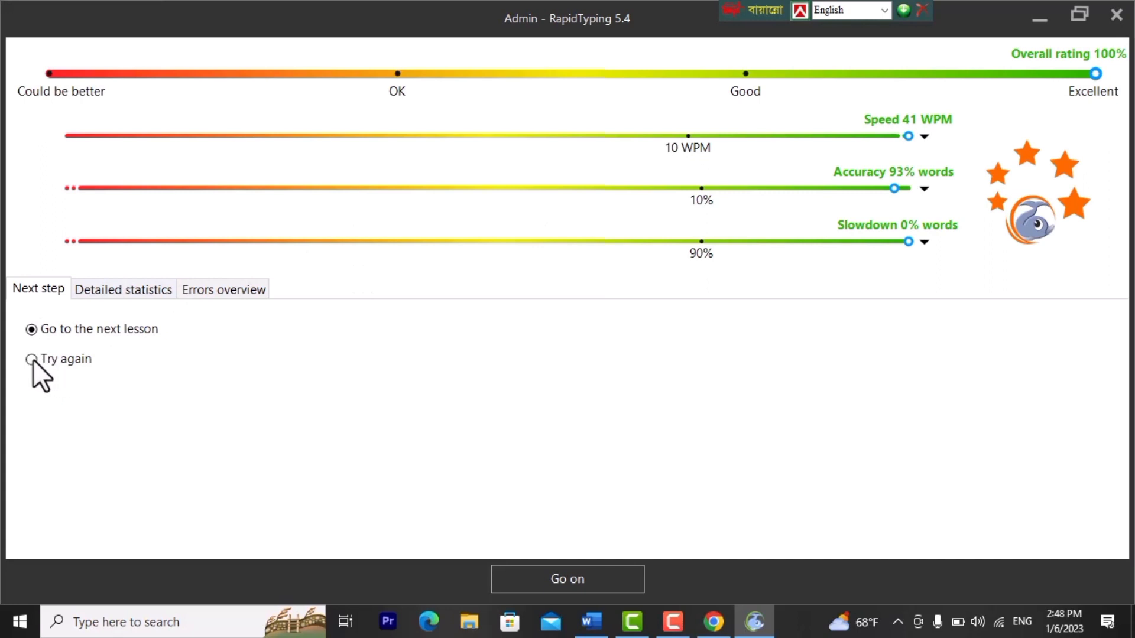
pyautogui.click(540, 577)
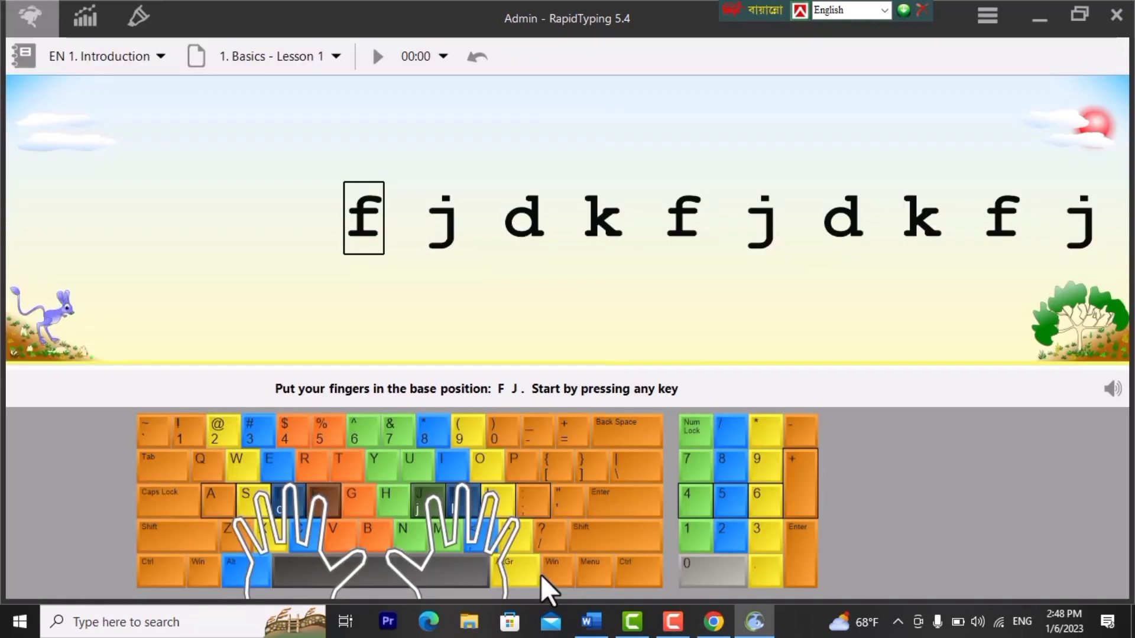
pyautogui.write('f')
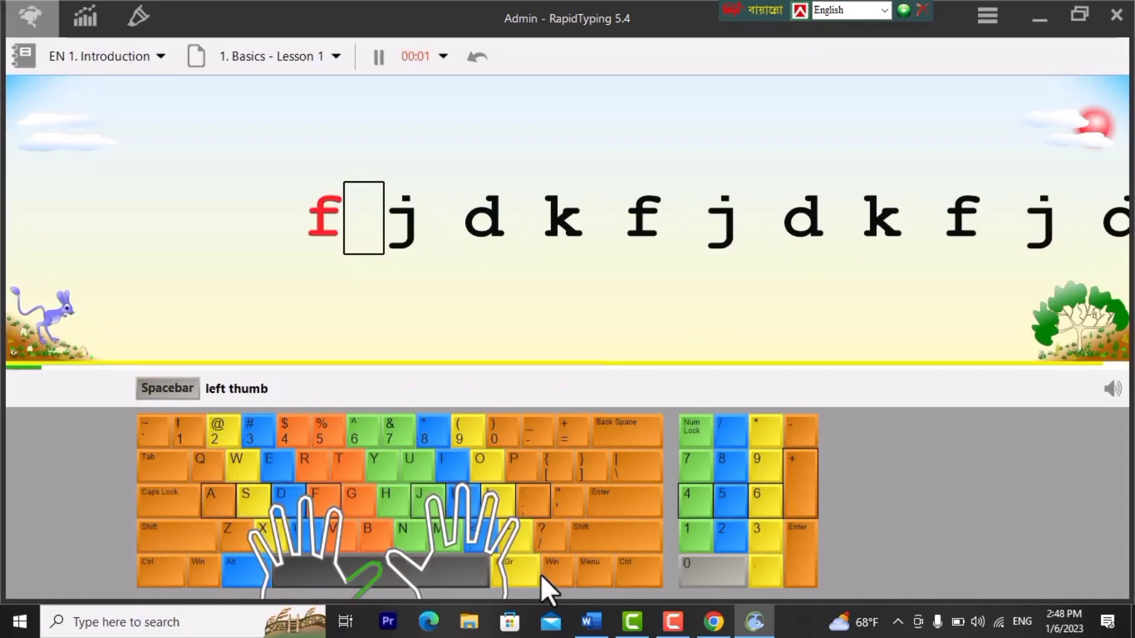
pyautogui.write('f j d')
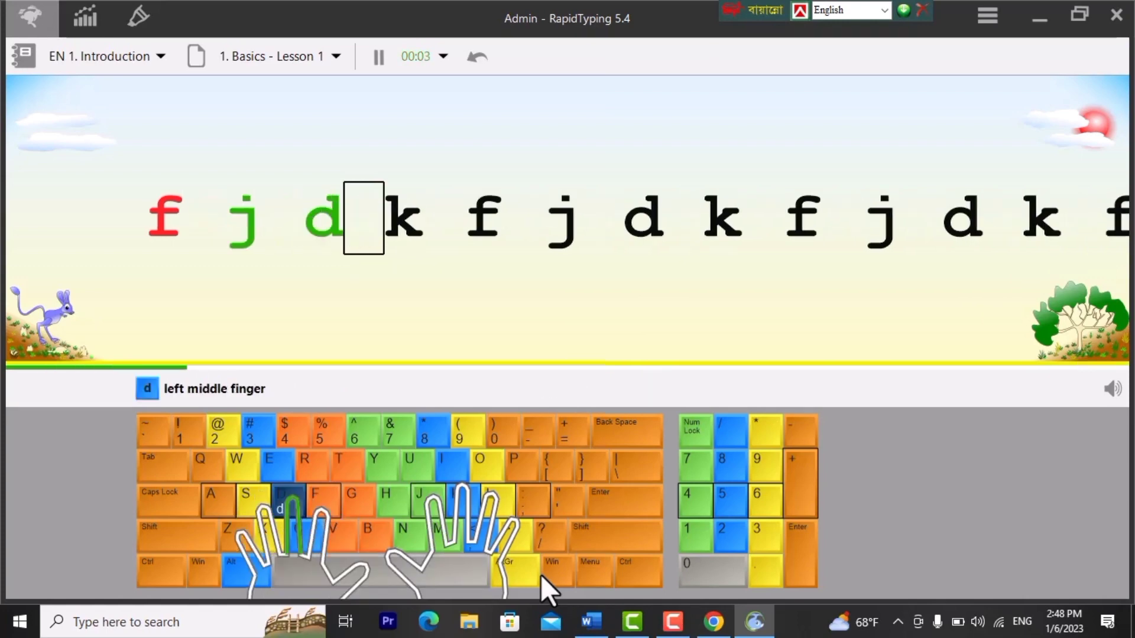
pyautogui.write(' k f j d k')
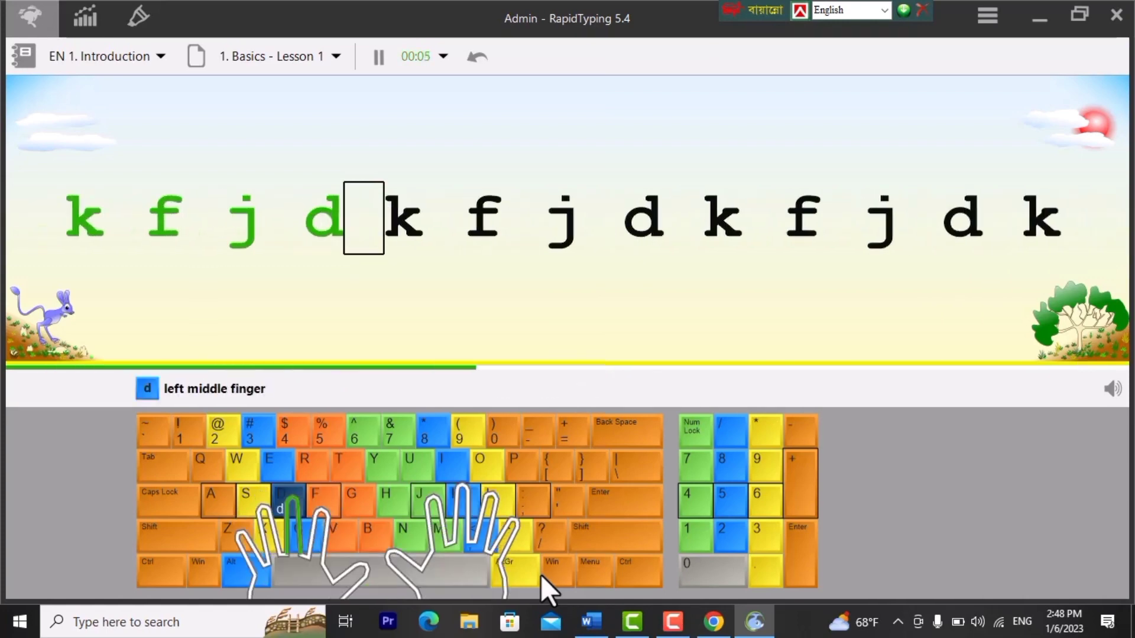
pyautogui.write(' f j ')
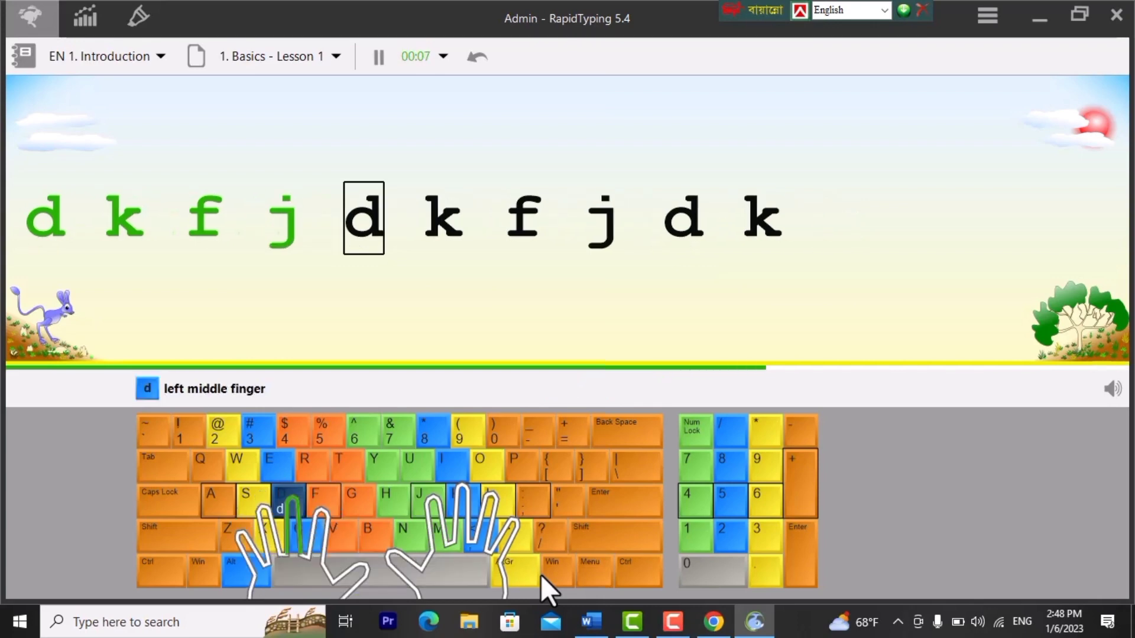
pyautogui.write('d  k f j ')
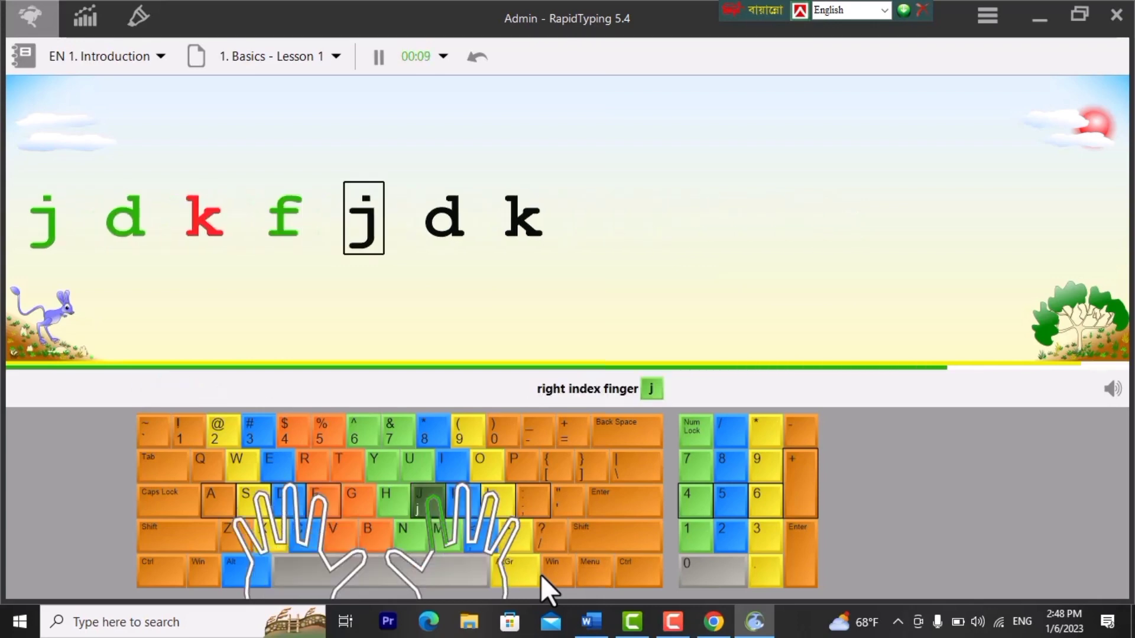
pyautogui.write('d j')
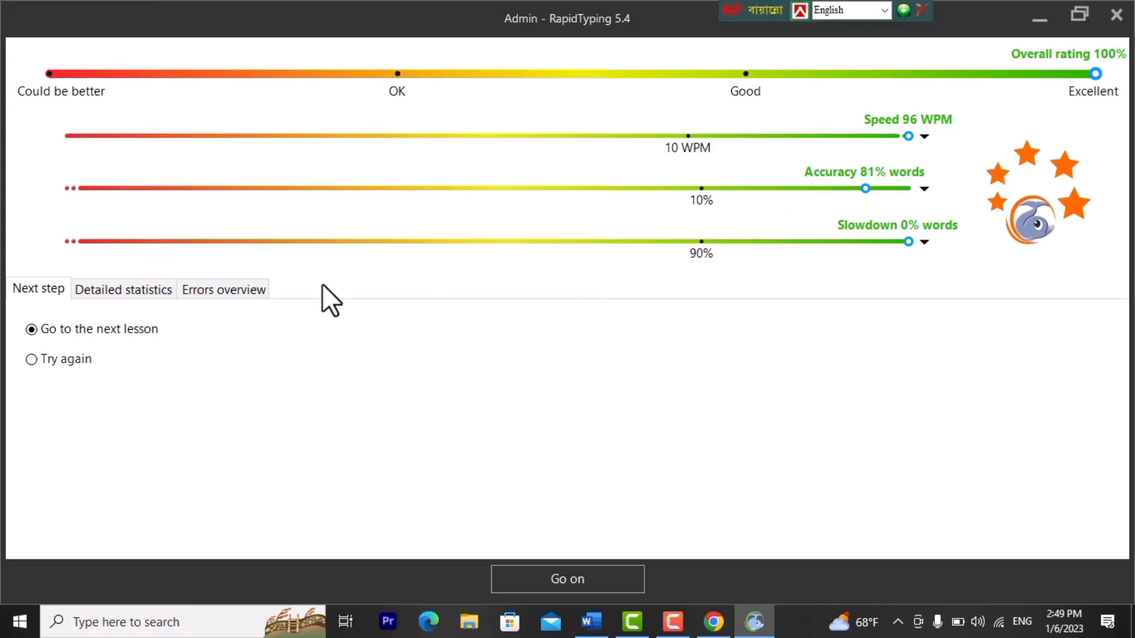
# - Choose to try Basics - Lesson 1 again and work through its f j d k letters to the end once more
pyautogui.click(32, 359)
pyautogui.click(550, 580)
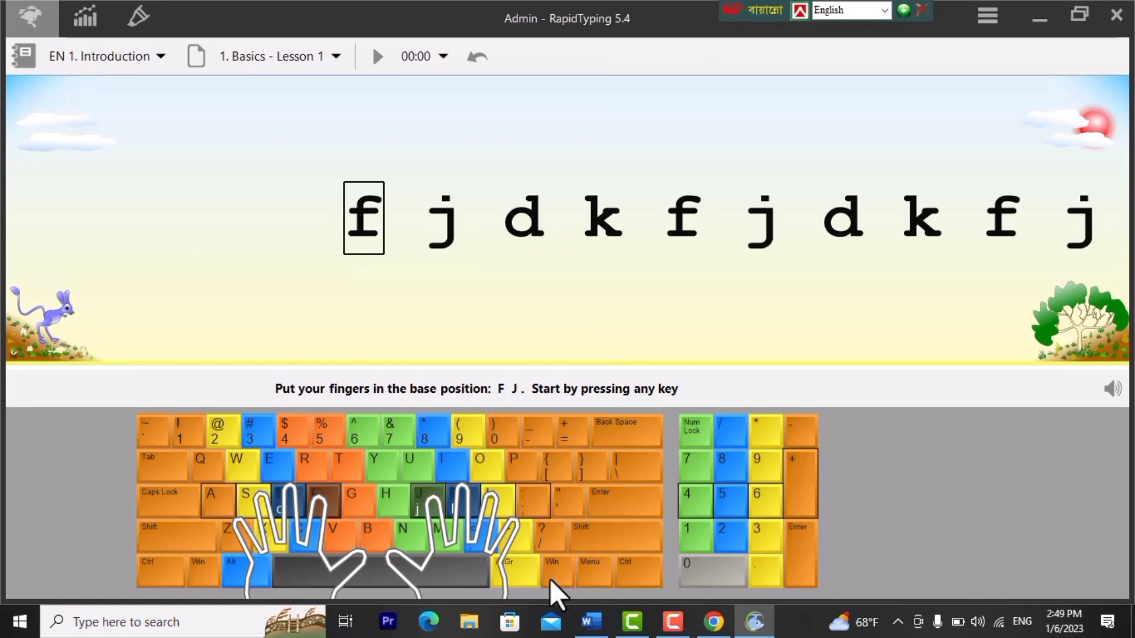
pyautogui.press('space')
pyautogui.write('fj')
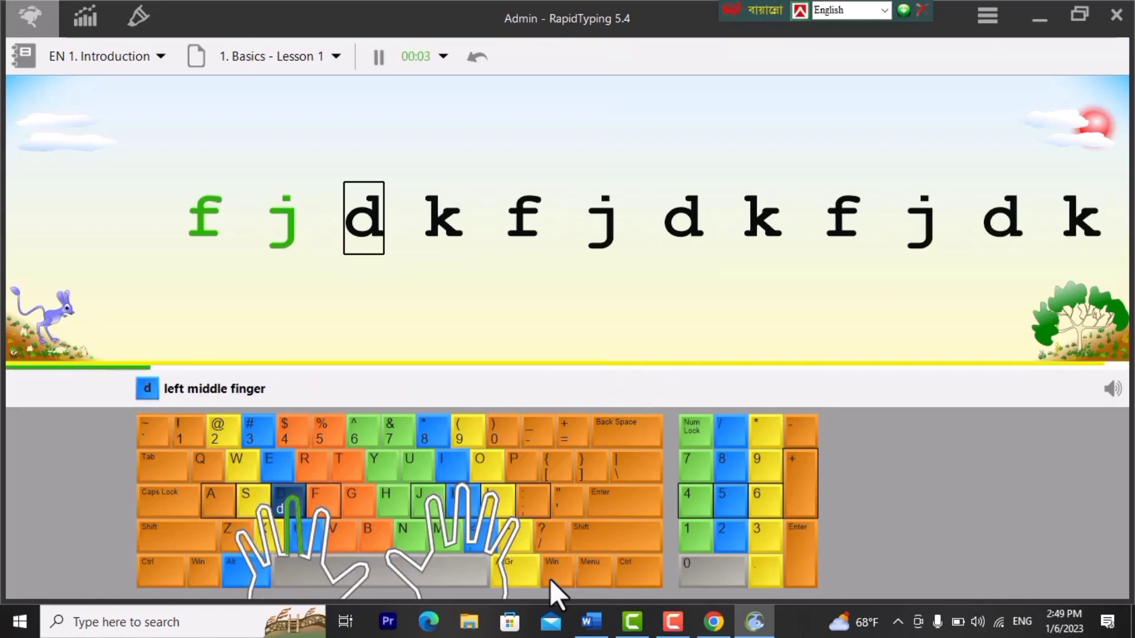
pyautogui.write('dkf')
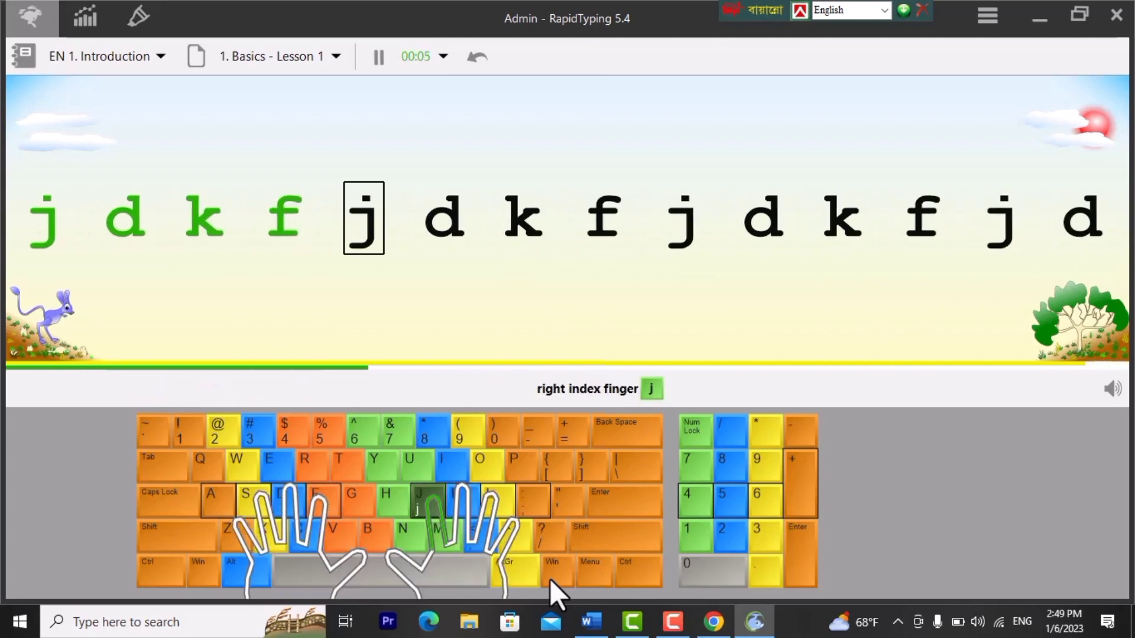
pyautogui.write('jdk f j d ')
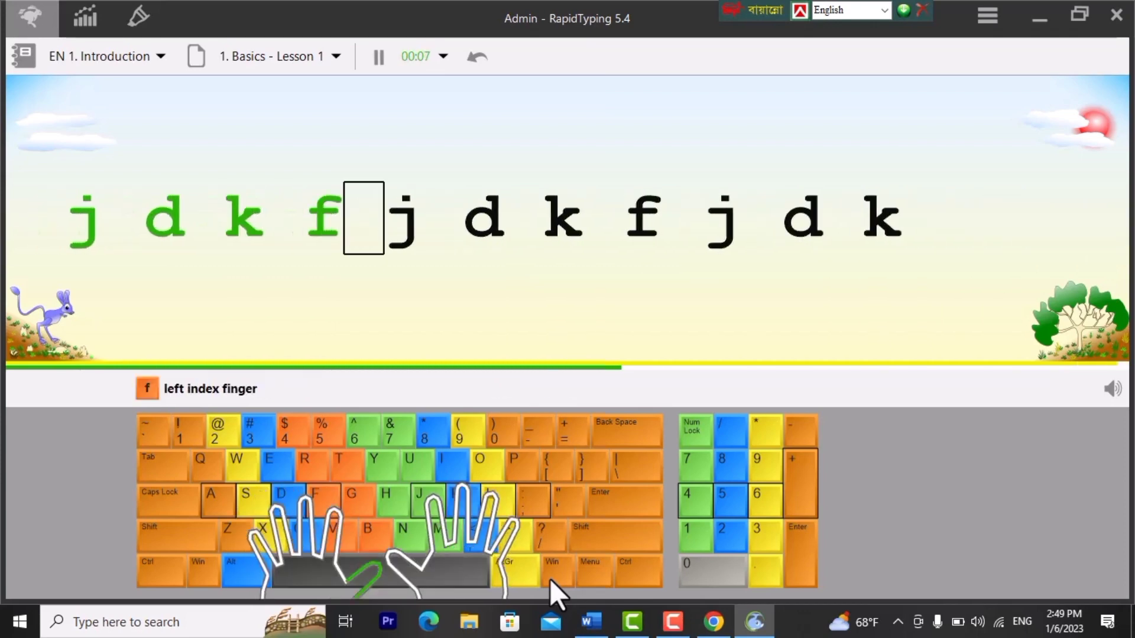
pyautogui.write('k f j ')
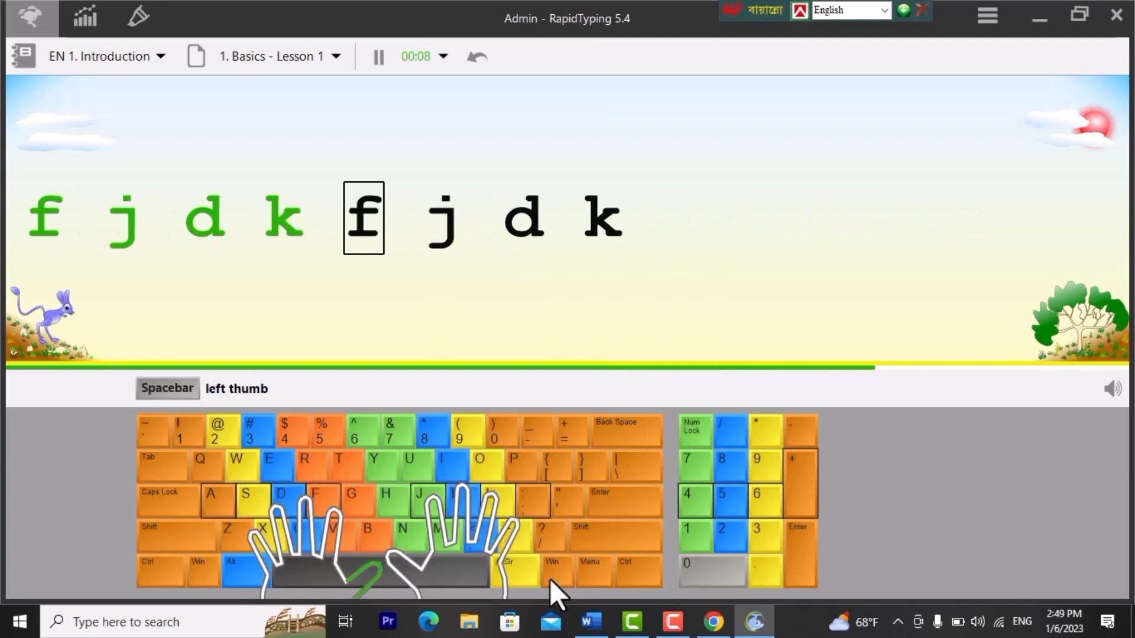
pyautogui.write('d k')
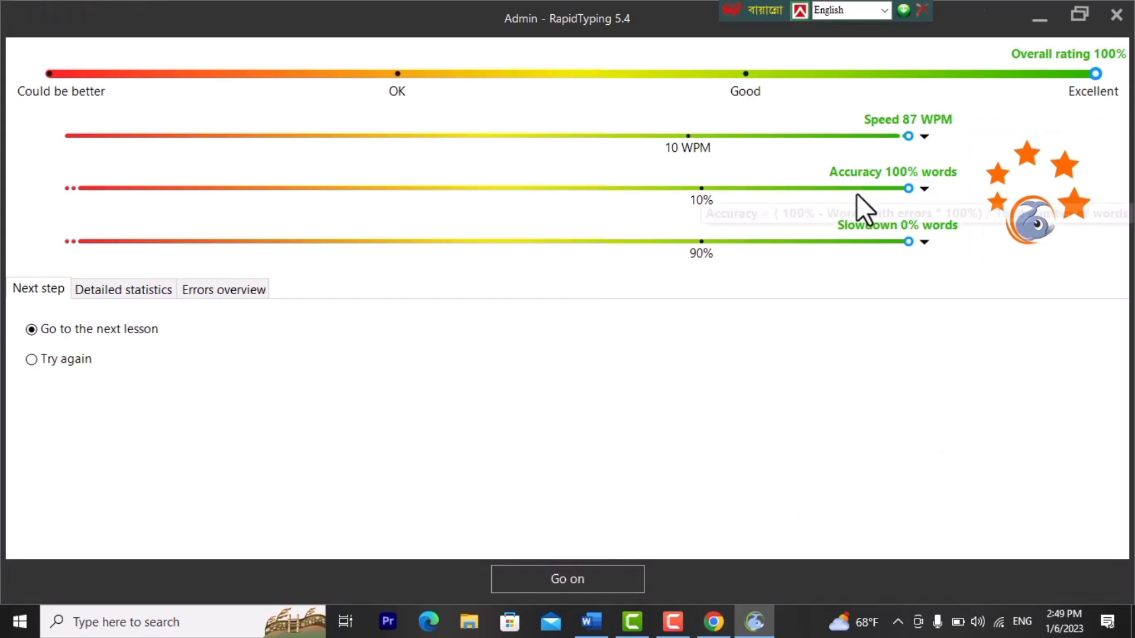
# - Go on to Basics - Lesson 2 of EN 1. Introduction and complete its repeating s l a ; sequence
pyautogui.moveTo(940, 111)
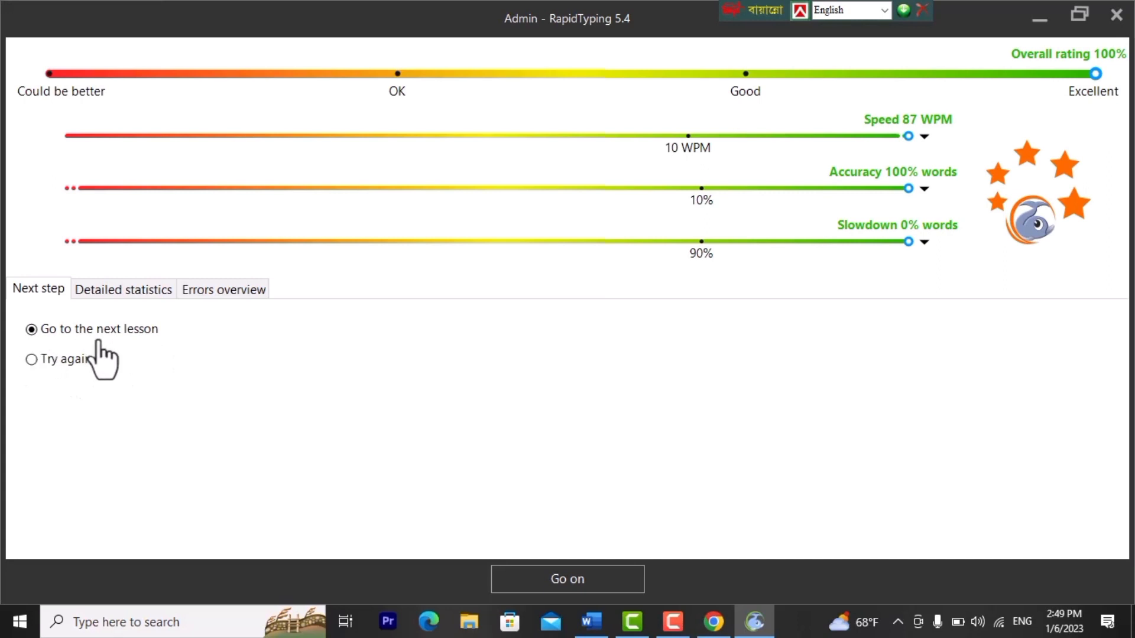
pyautogui.click(569, 580)
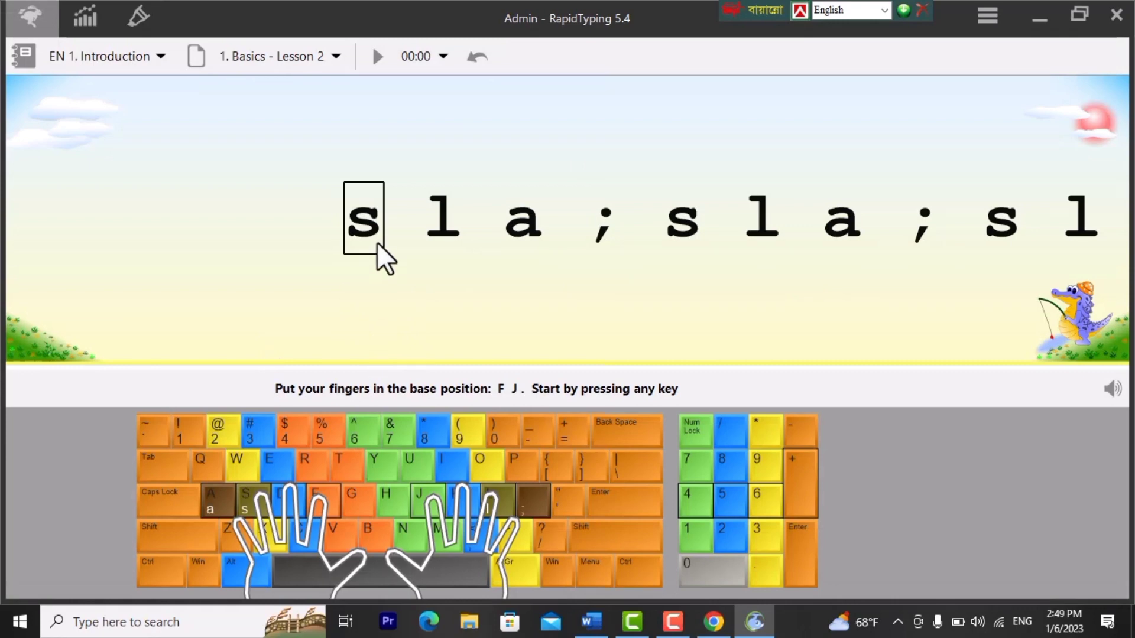
pyautogui.press('space')
pyautogui.write('a')
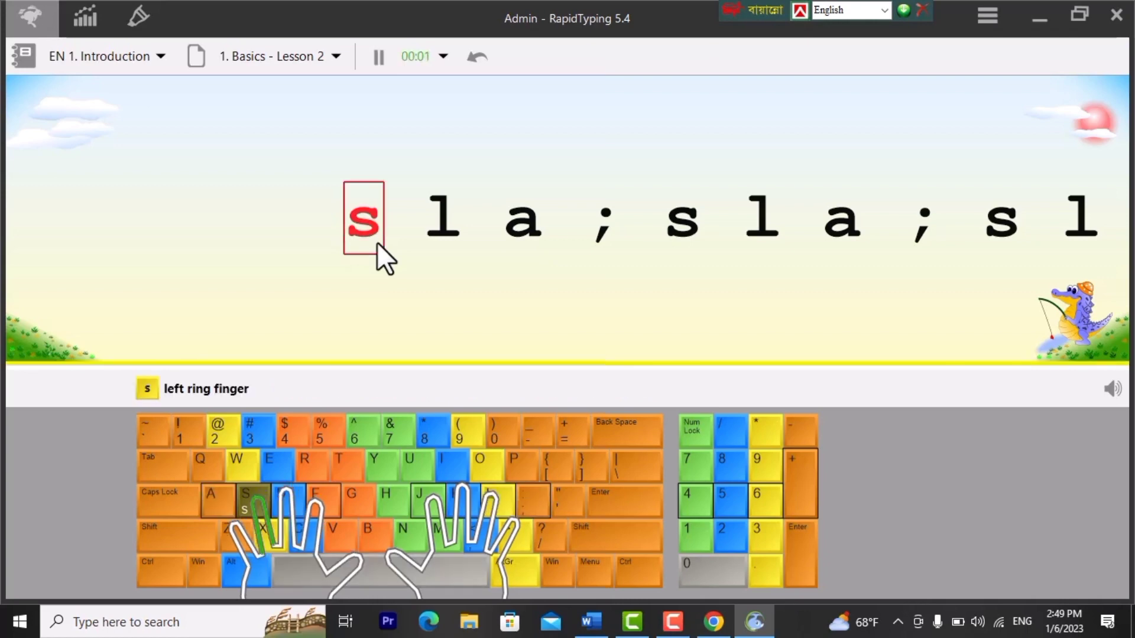
pyautogui.write('s l')
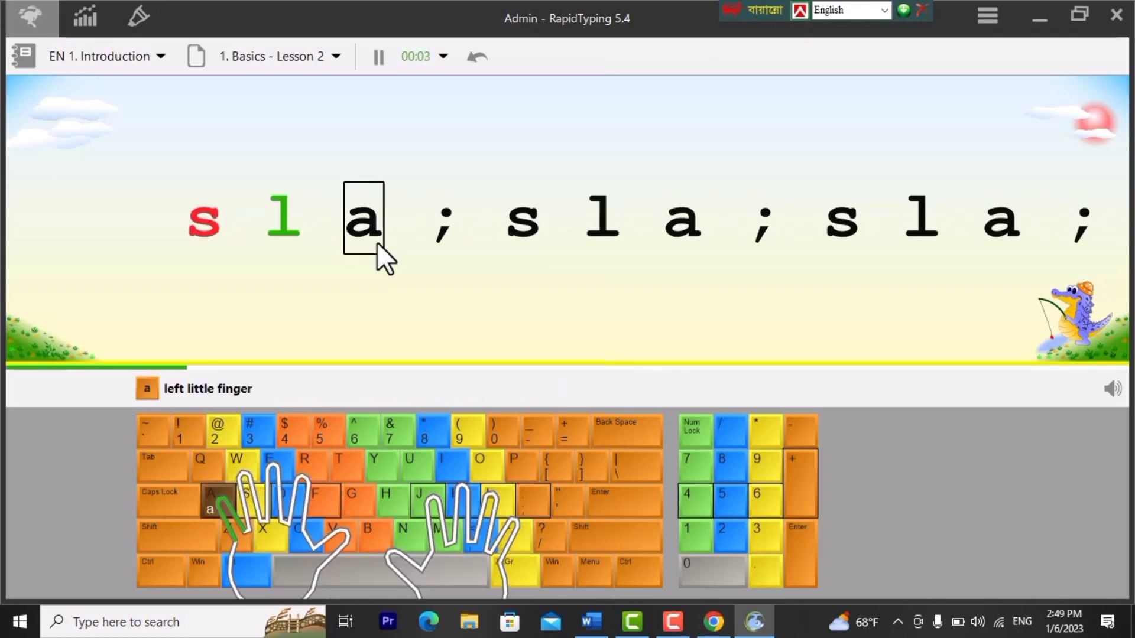
pyautogui.write('a; s')
pyautogui.write('l a ; s')
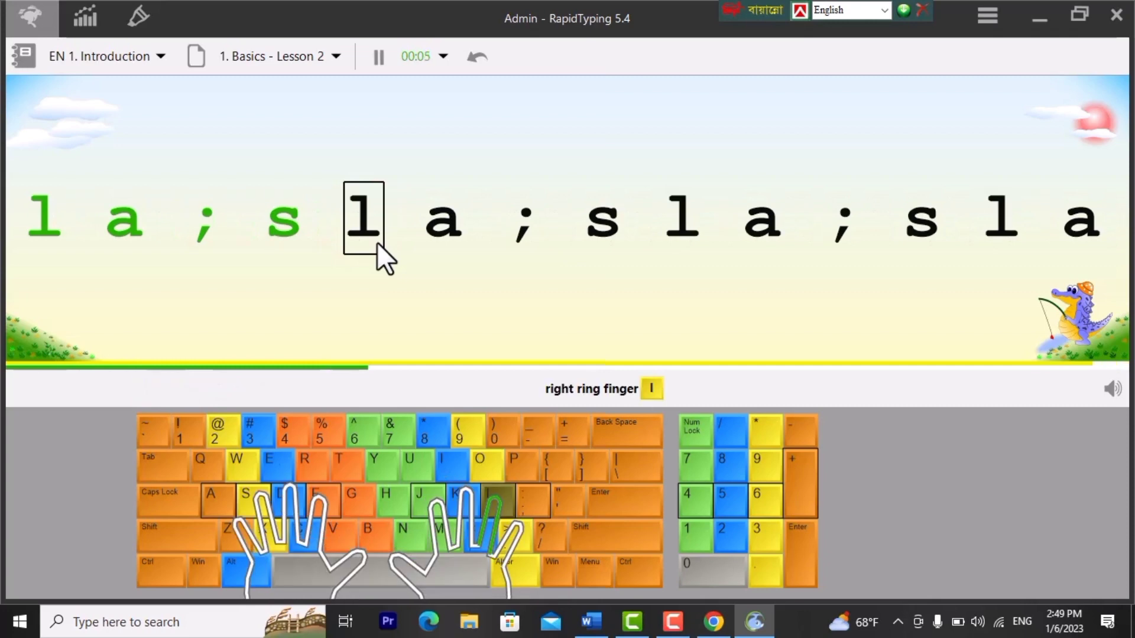
pyautogui.write(' l a')
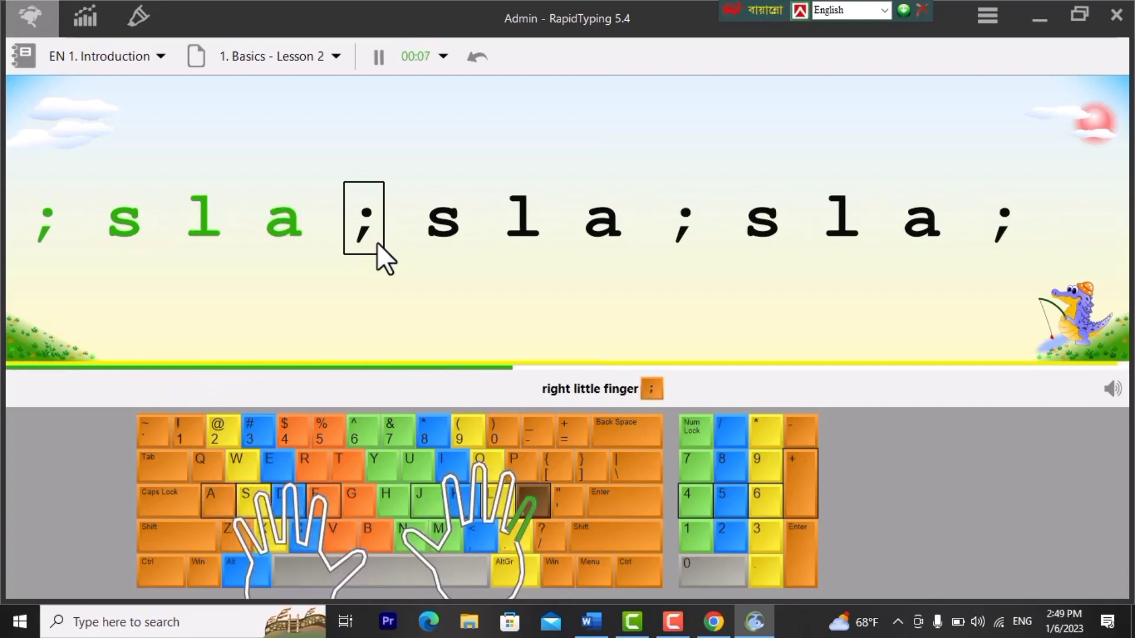
pyautogui.write(' ;')
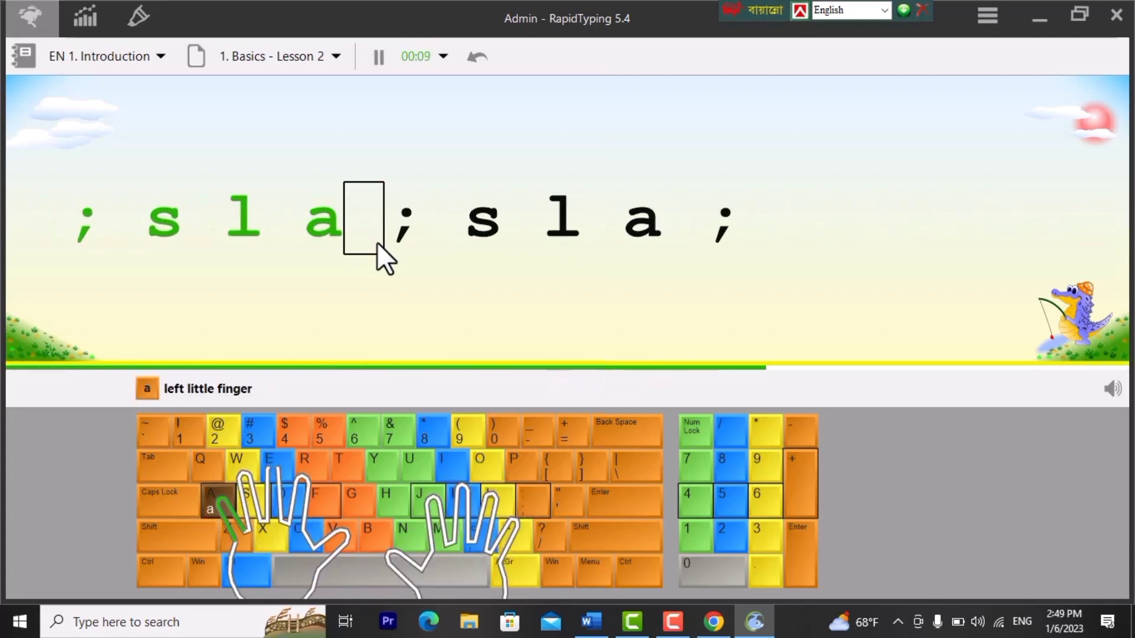
pyautogui.write(' s')
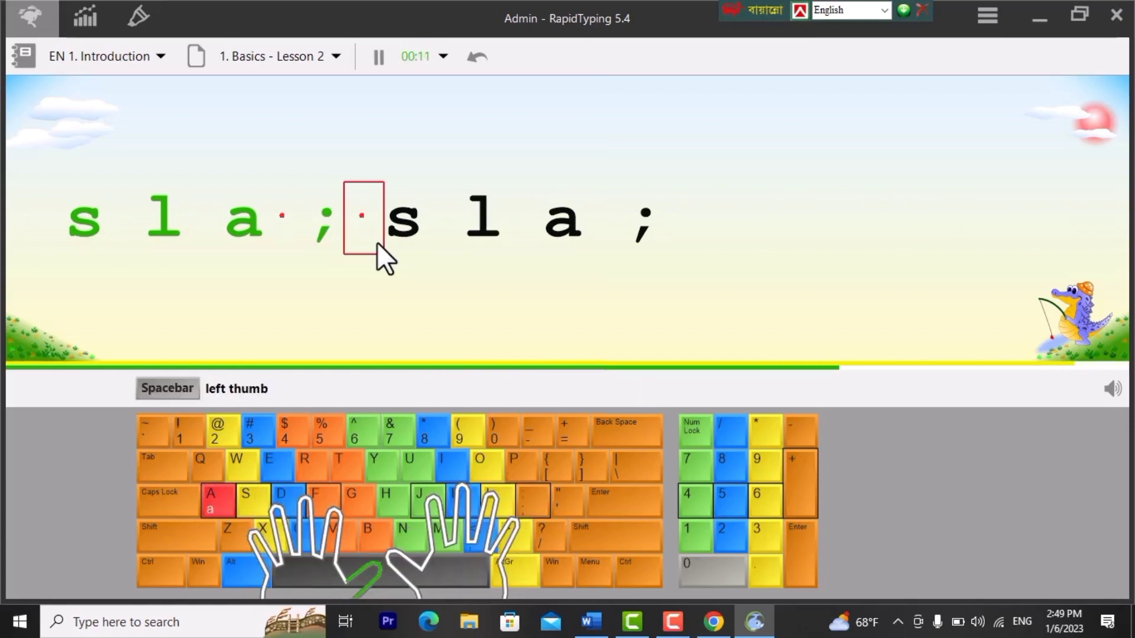
pyautogui.write('l a ;')
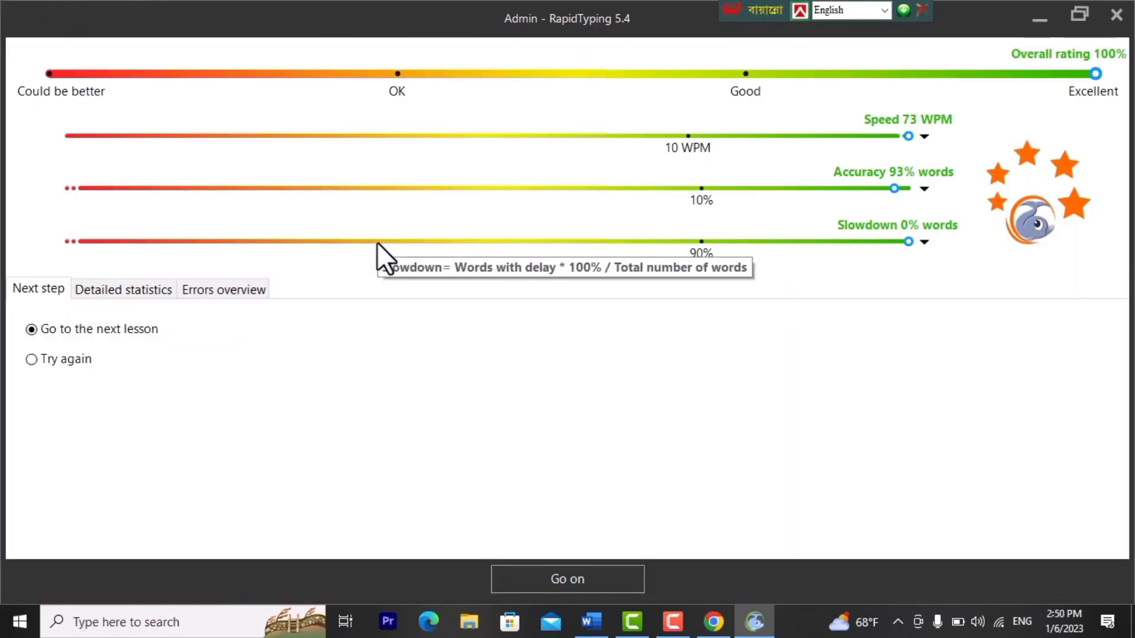
# - Choose to try Basics - Lesson 2 again and reload the lesson
pyautogui.moveTo(625, 112)
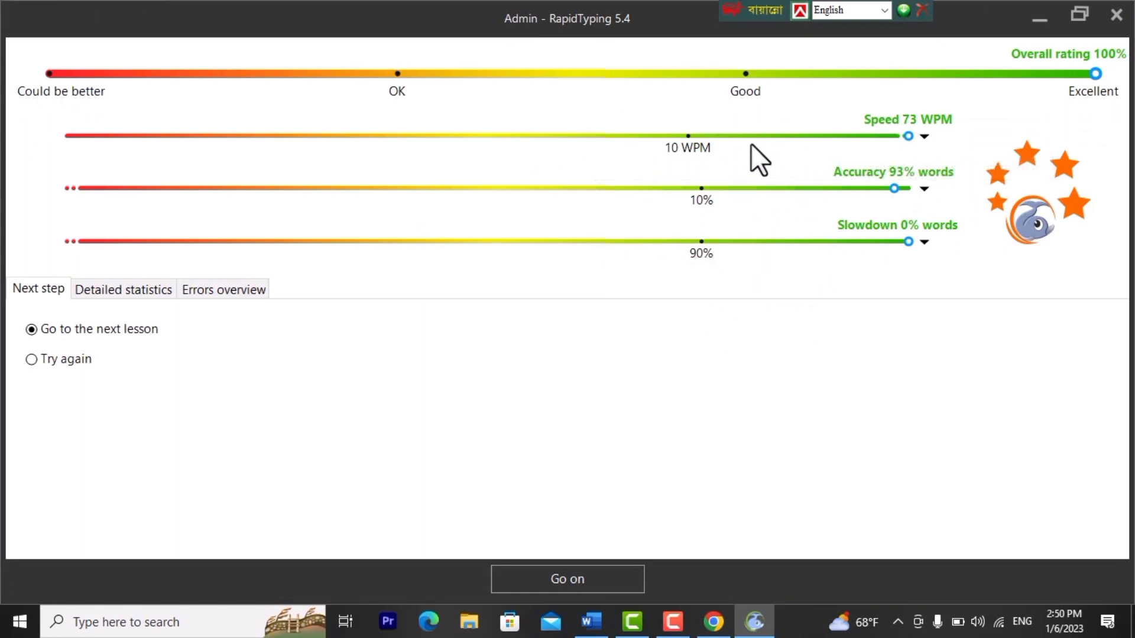
pyautogui.moveTo(914, 182)
pyautogui.click(31, 360)
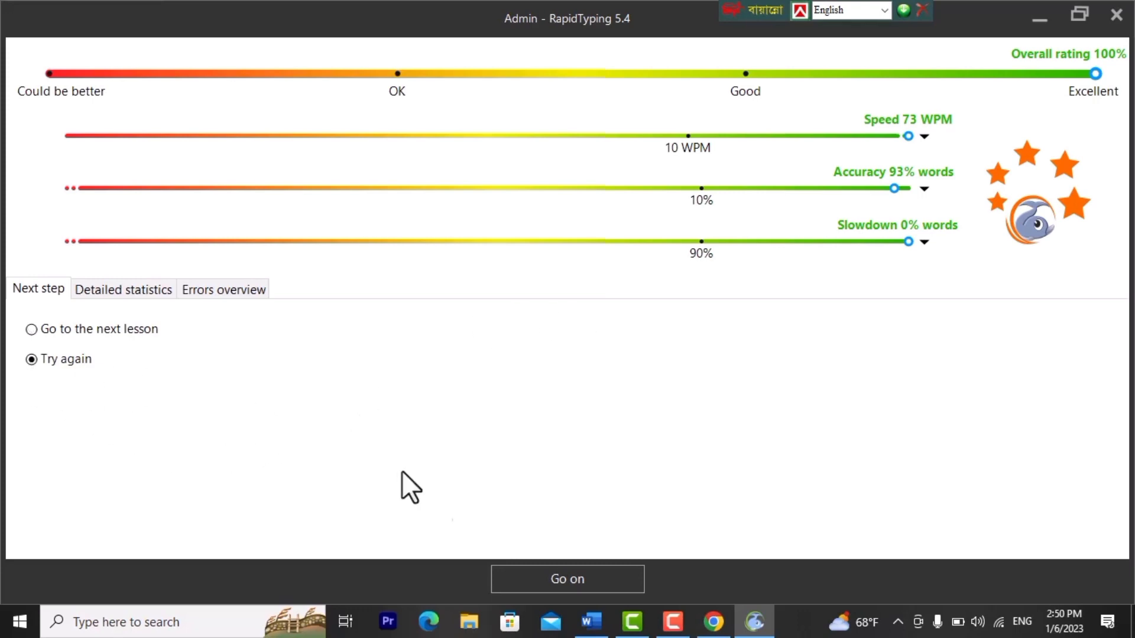
pyautogui.click(549, 581)
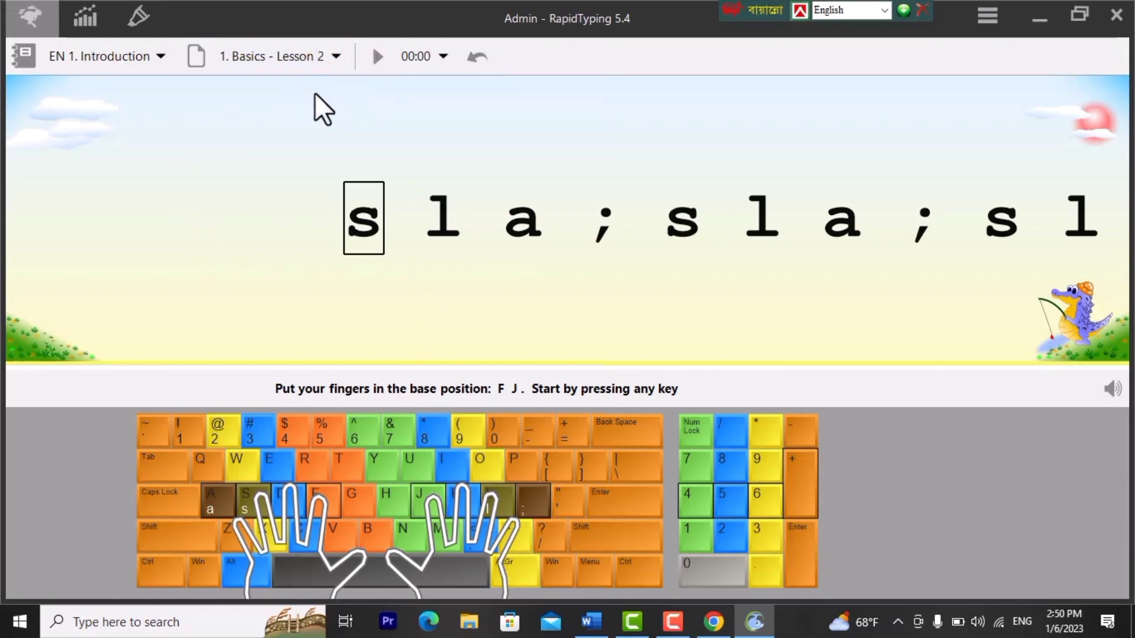
# - View the Basics lessons of EN 1. Introduction and switch to the EN 2. Beginner course
pyautogui.click(231, 71)
pyautogui.click(333, 57)
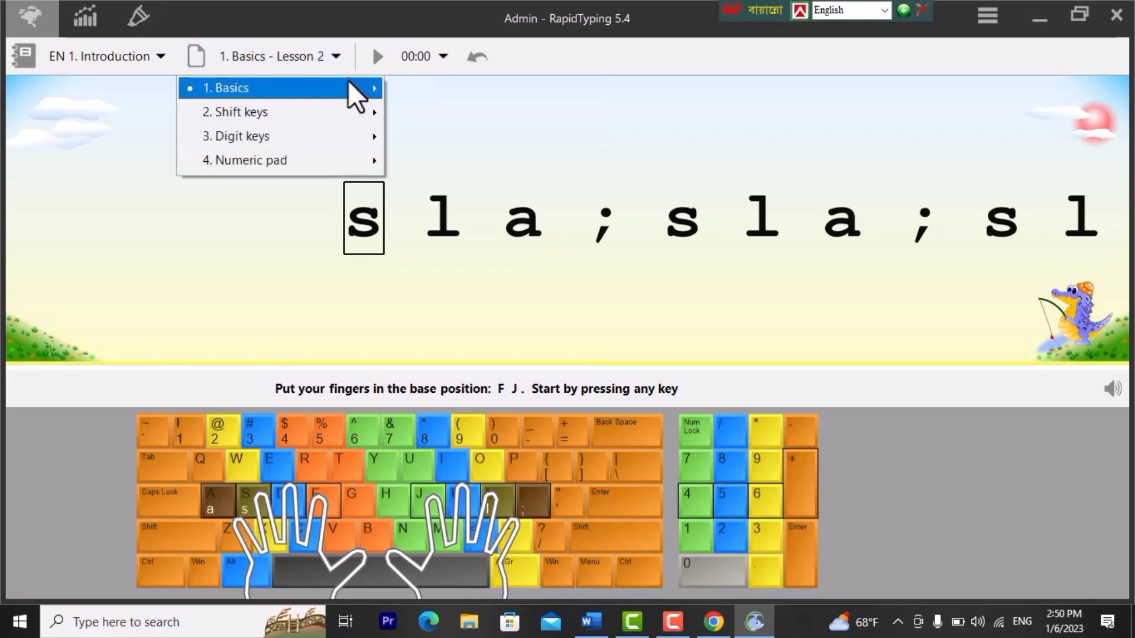
pyautogui.moveTo(353, 95)
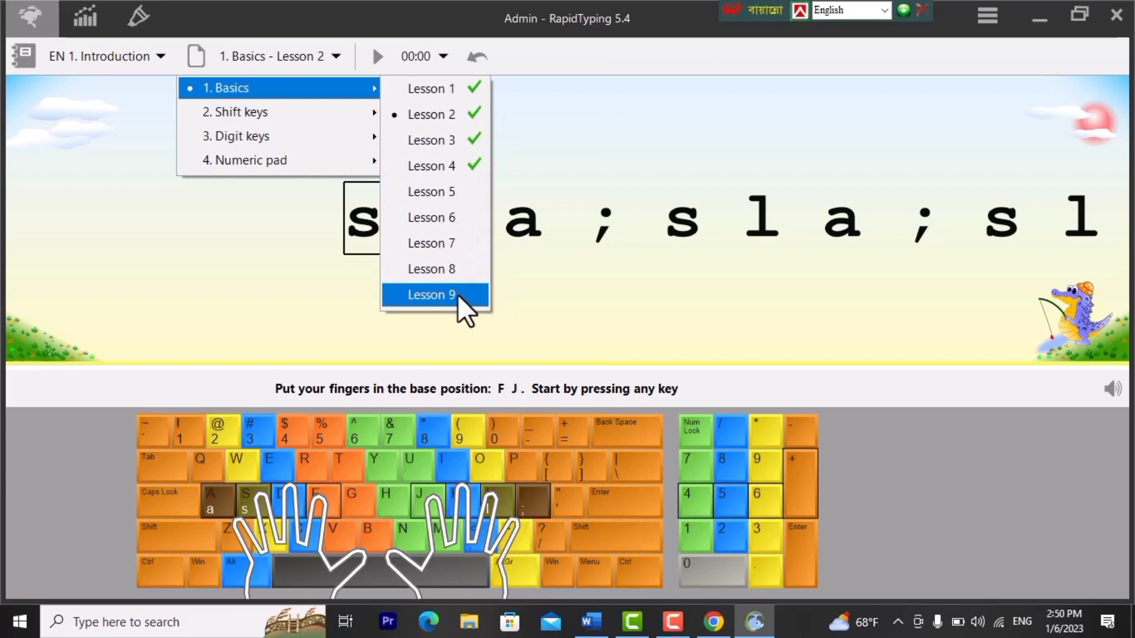
pyautogui.click(118, 126)
pyautogui.click(155, 57)
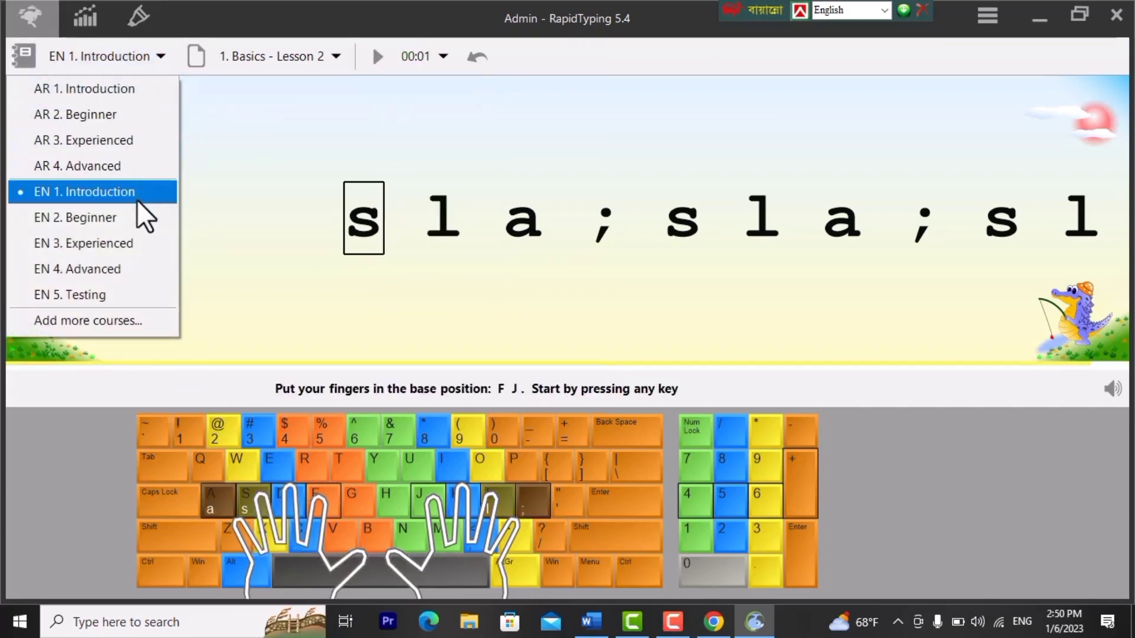
pyautogui.click(95, 218)
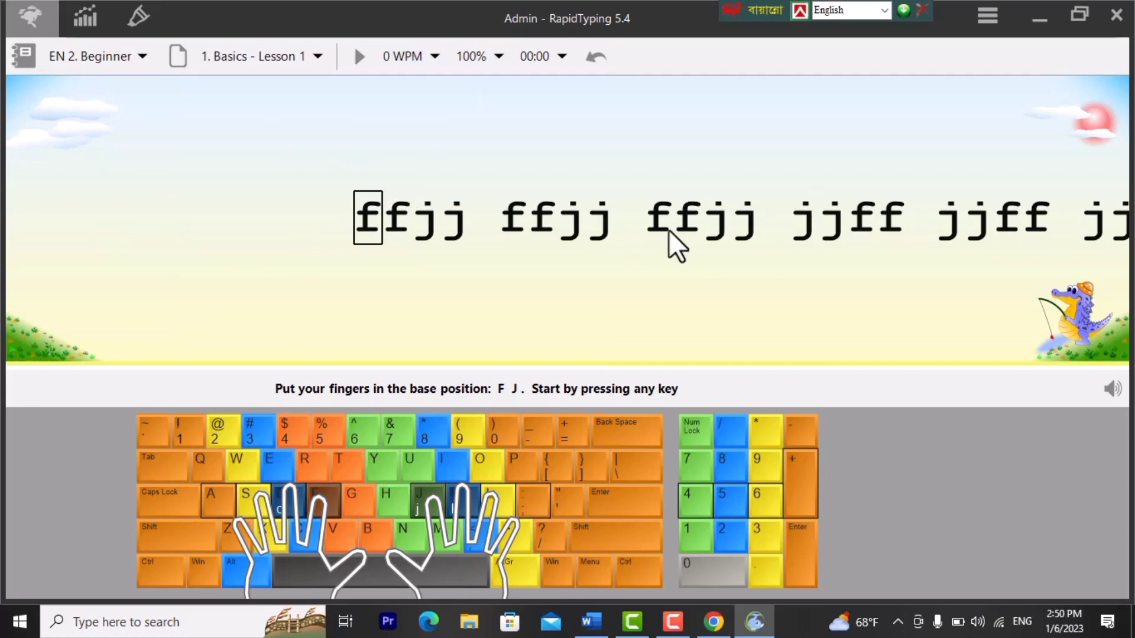
# - Look through the Basics lessons of the EN 2. Beginner course and close the list without changing the lesson
pyautogui.click(313, 57)
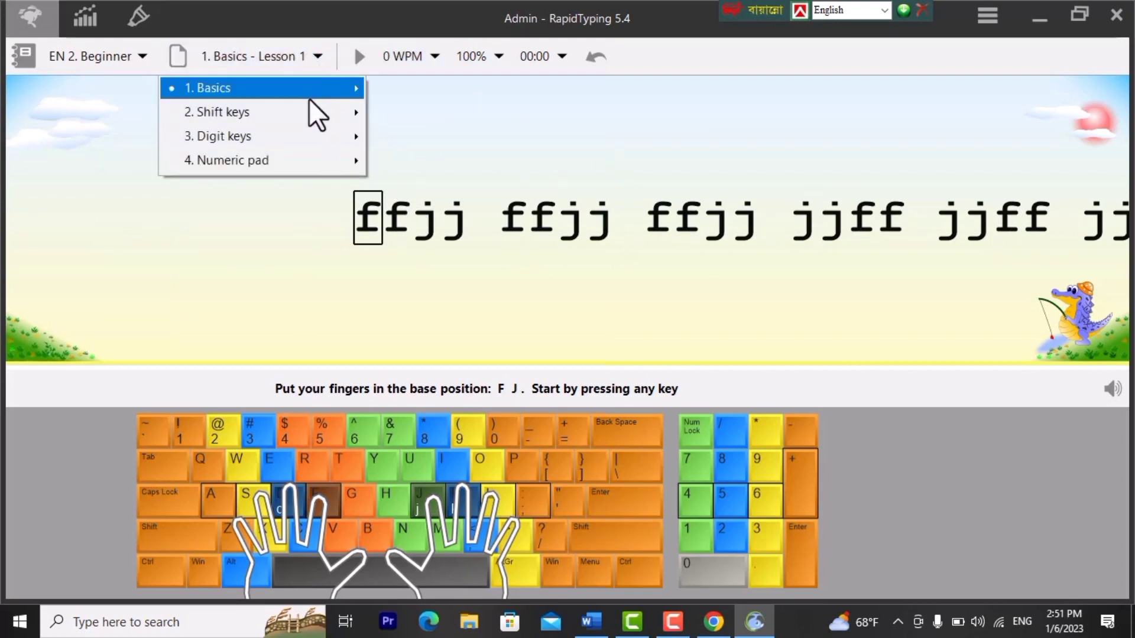
pyautogui.moveTo(321, 96)
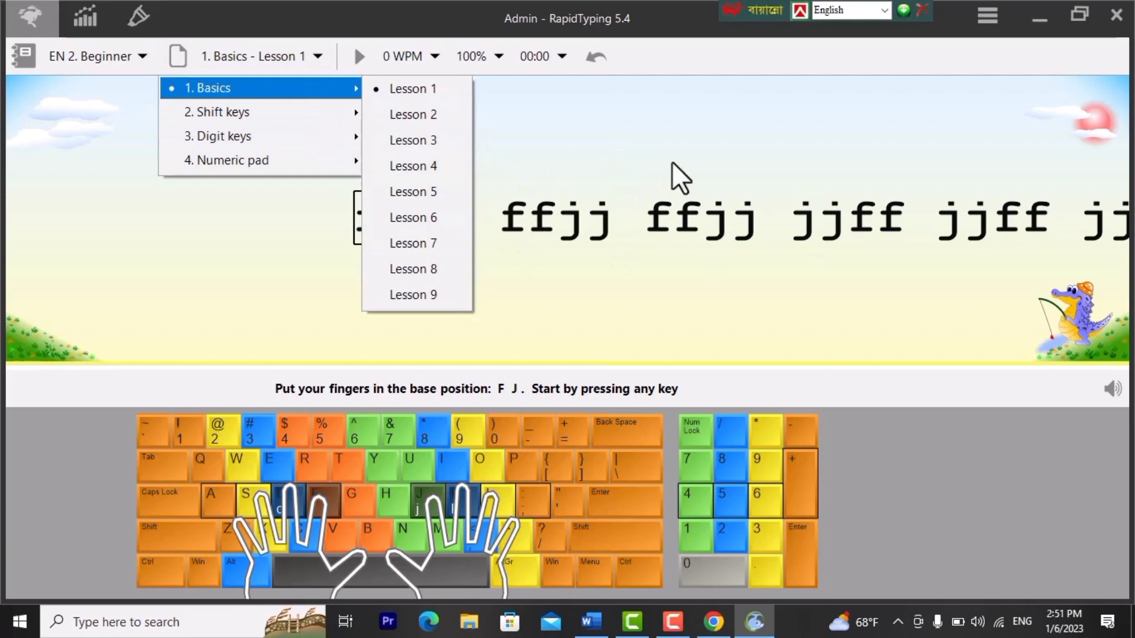
pyautogui.click(609, 158)
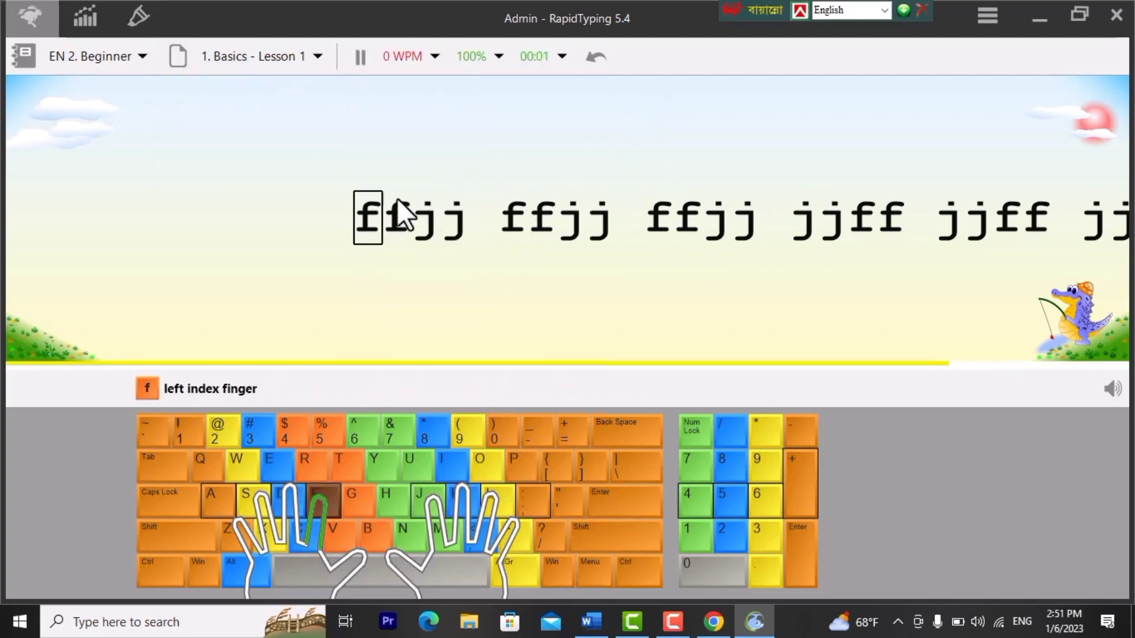